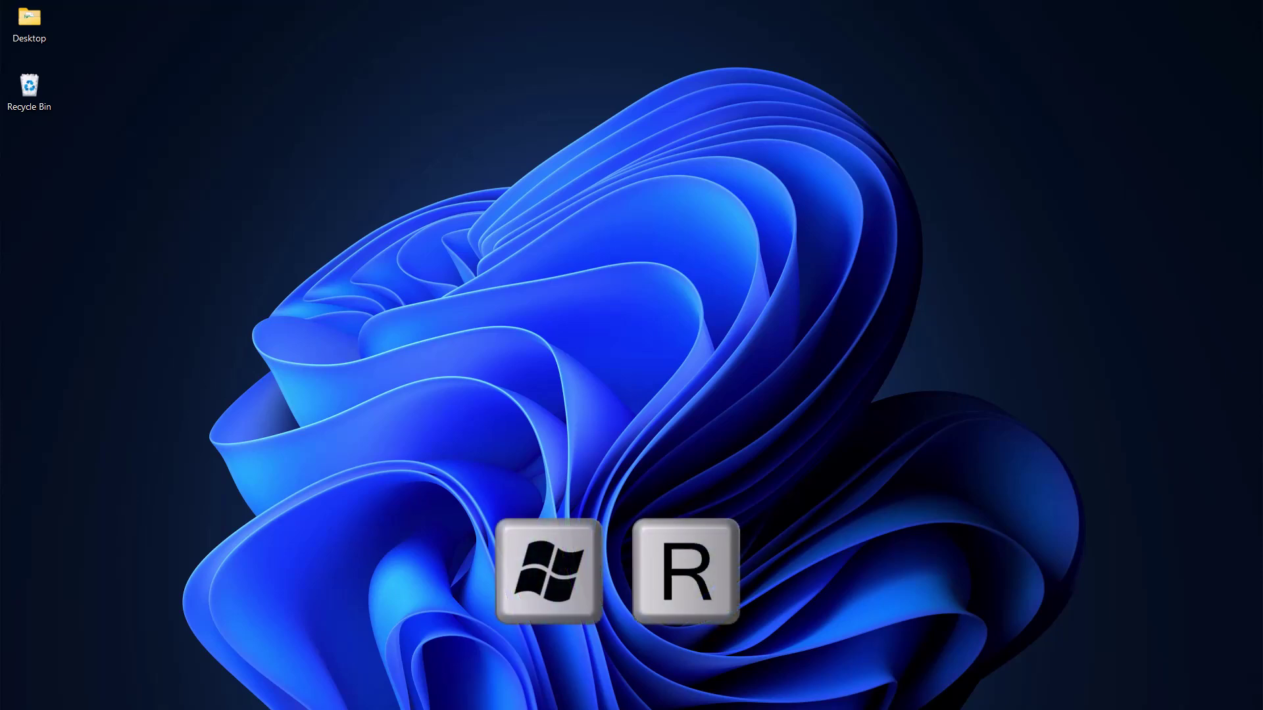
Run 'prefetch' from the Run dialog to open C:\Windows\Prefetch in File Explorer
key("super+r")
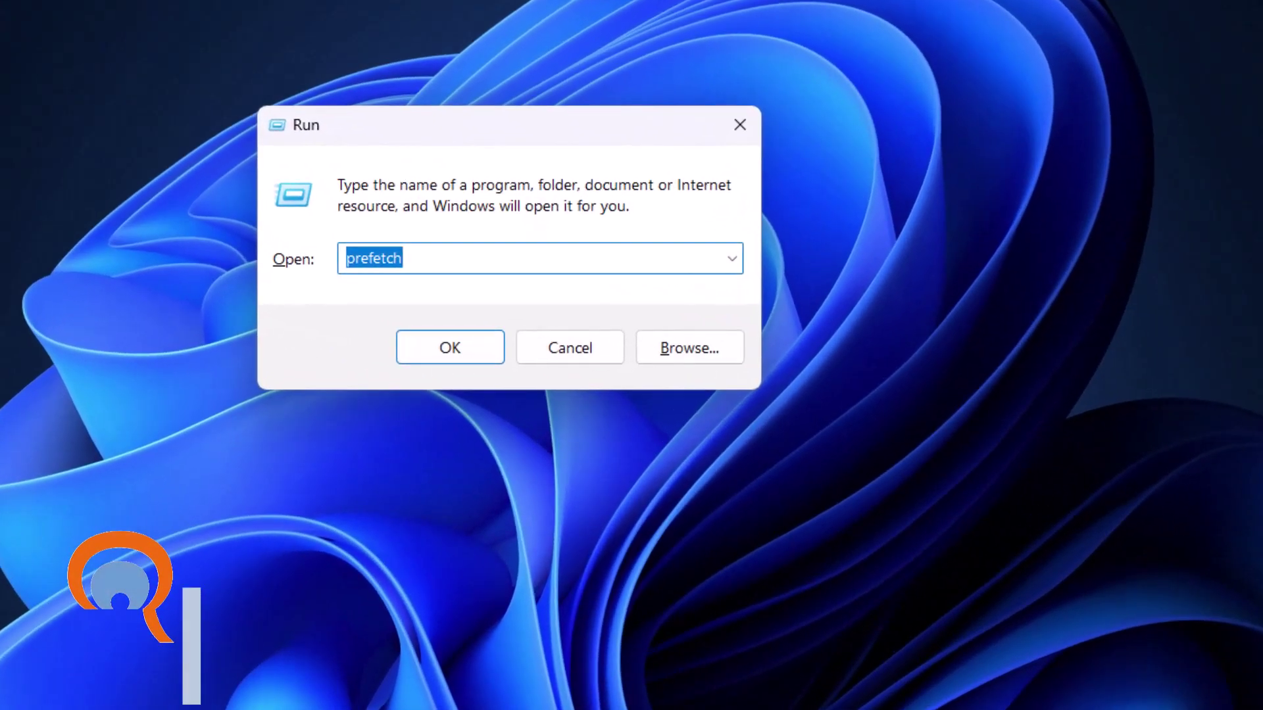
left_click(402, 258)
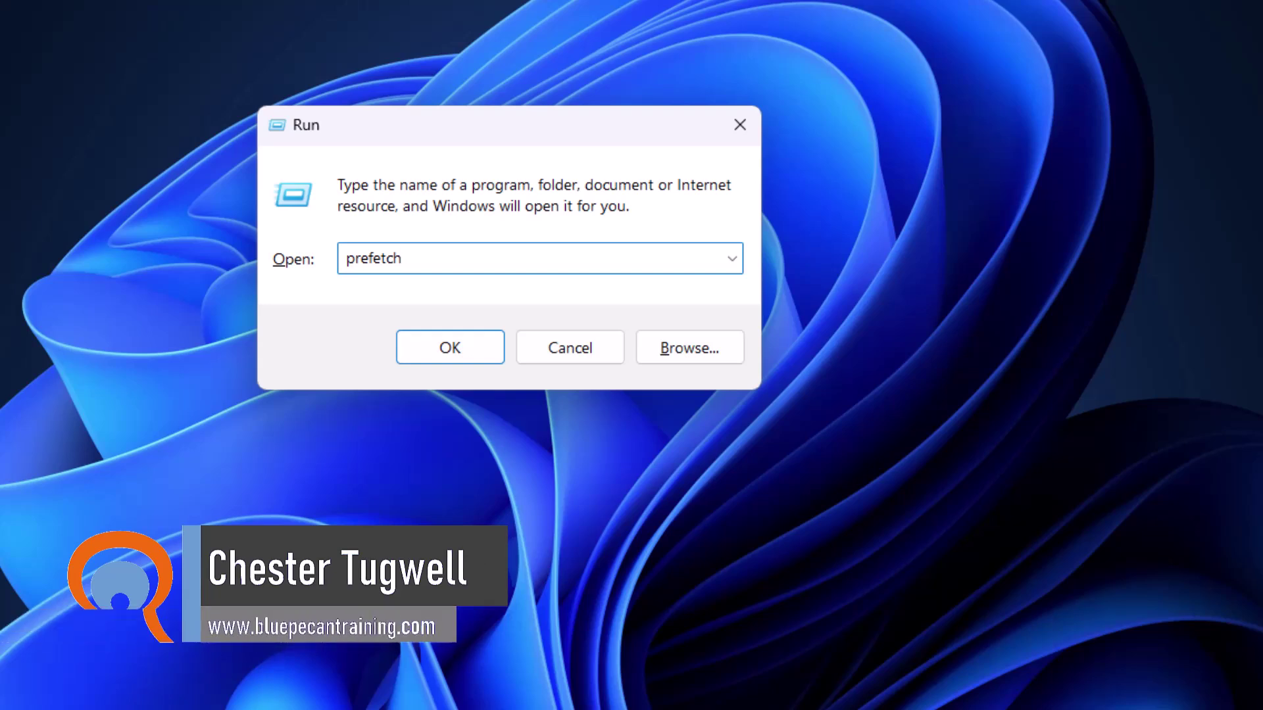
key("Return")
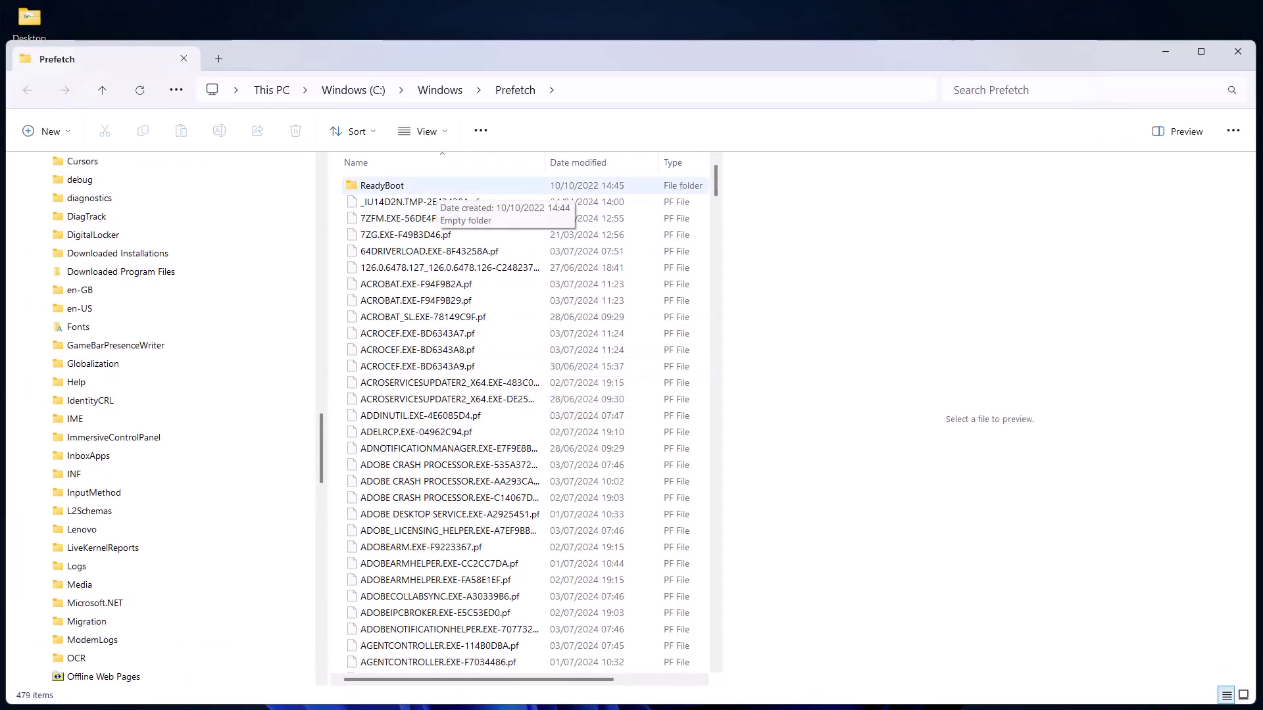
Permanently delete all 479 Prefetch items with Shift+Delete, then close the Explorer window
left_click(421, 202)
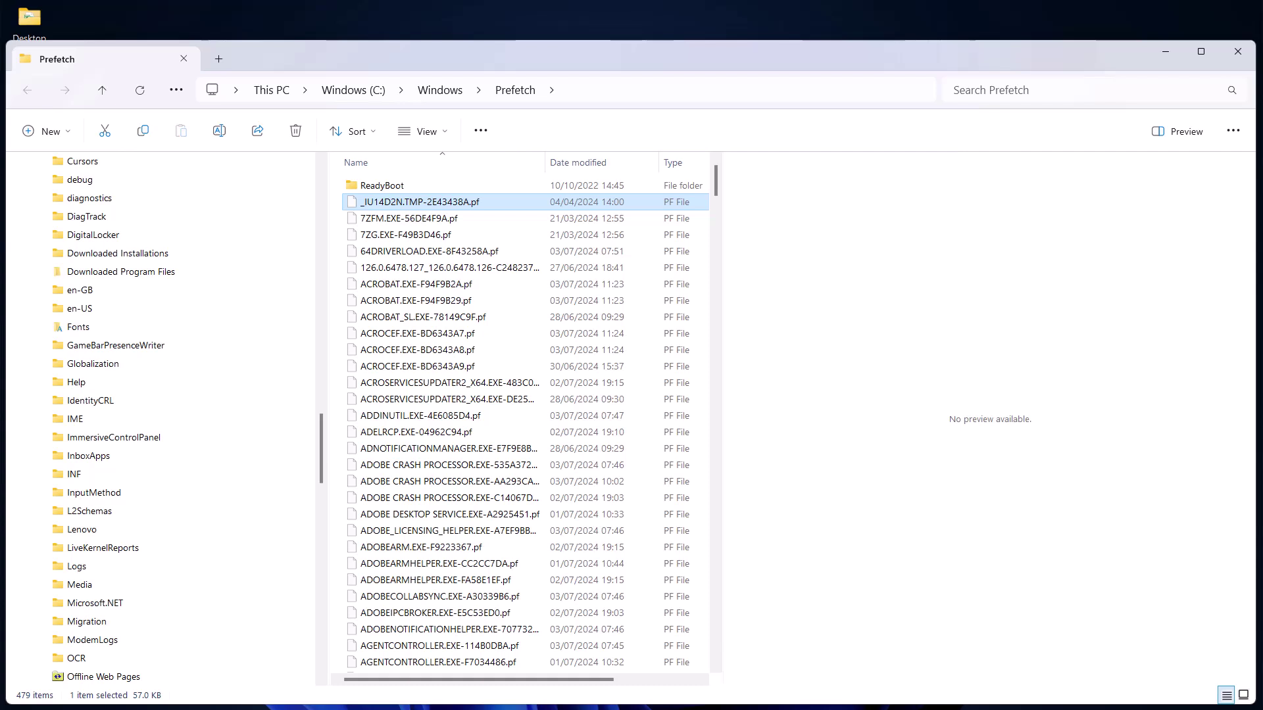
key("ctrl+a")
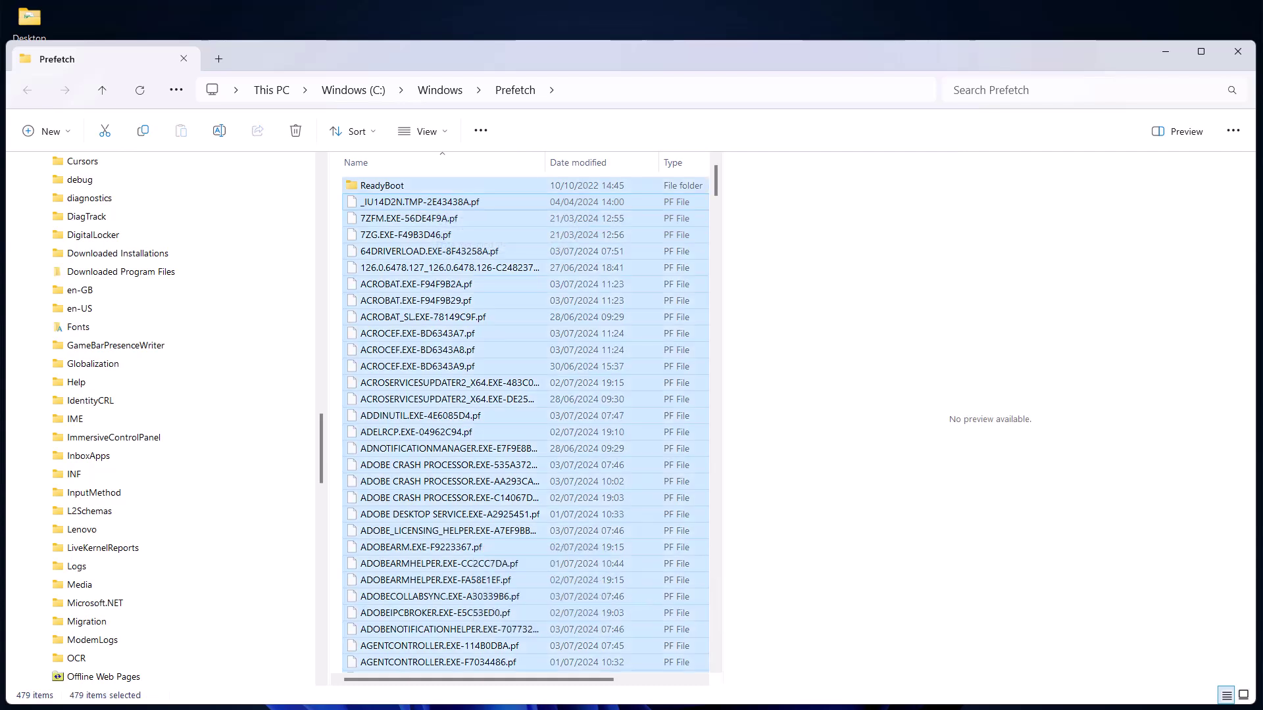
key("shift+Delete")
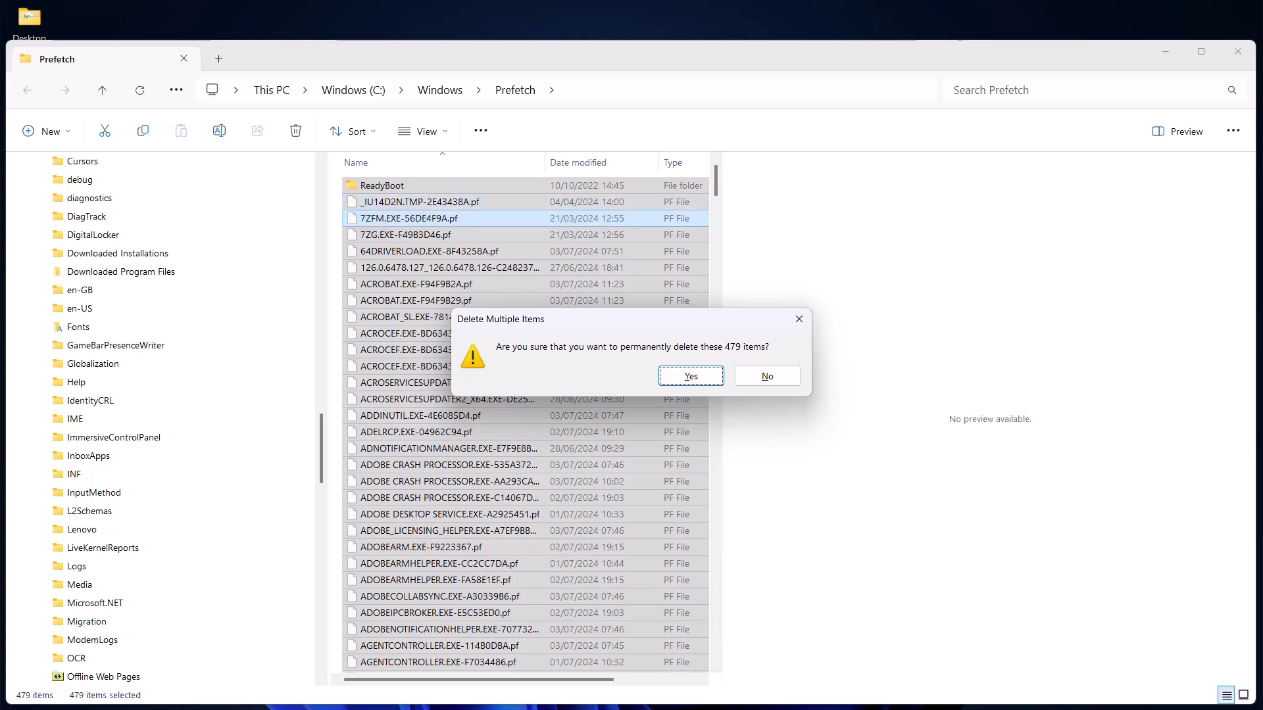
key("Return")
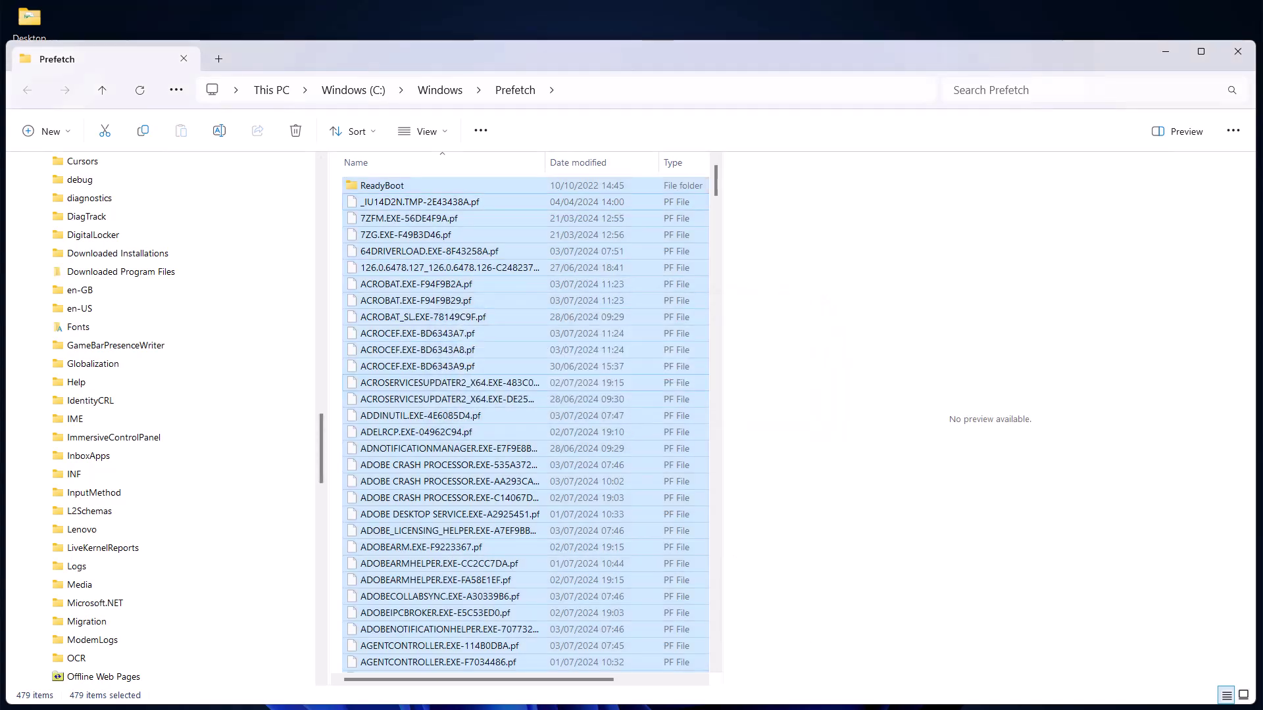
key("alt+F4")
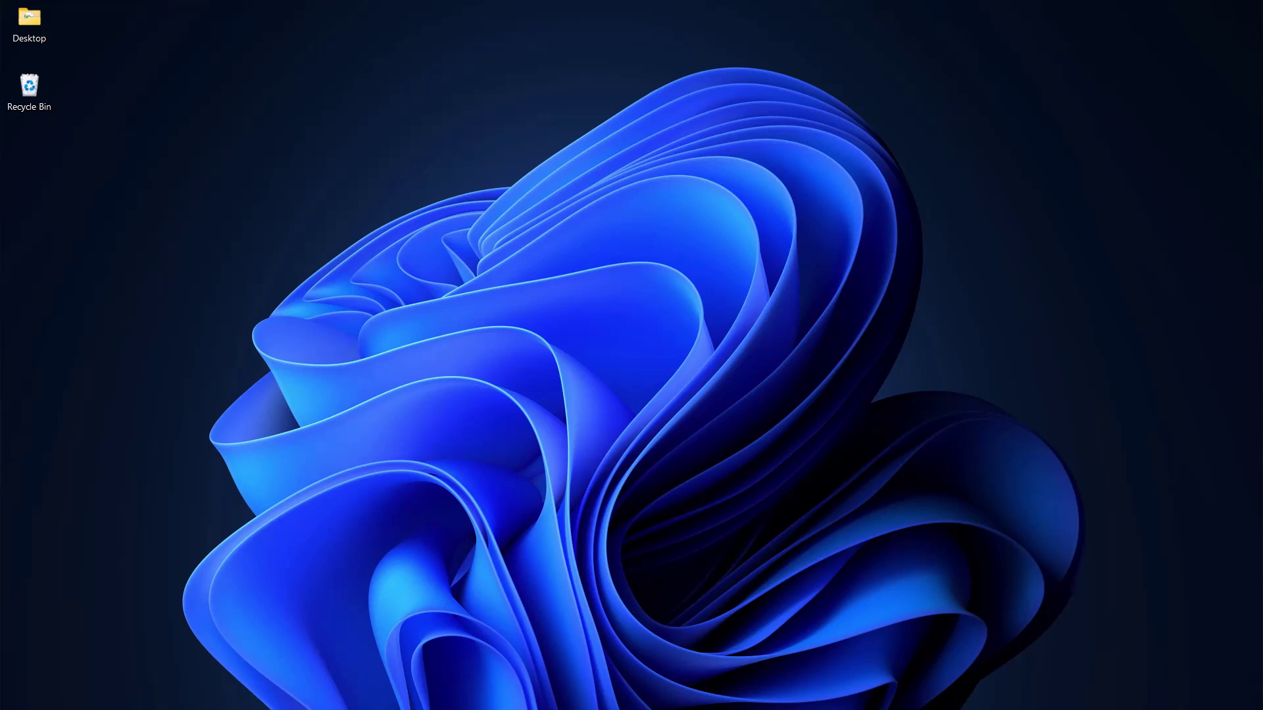
Run 'temp' and grant permanent access to open C:\Windows\Temp with 137 items
key("super+r")
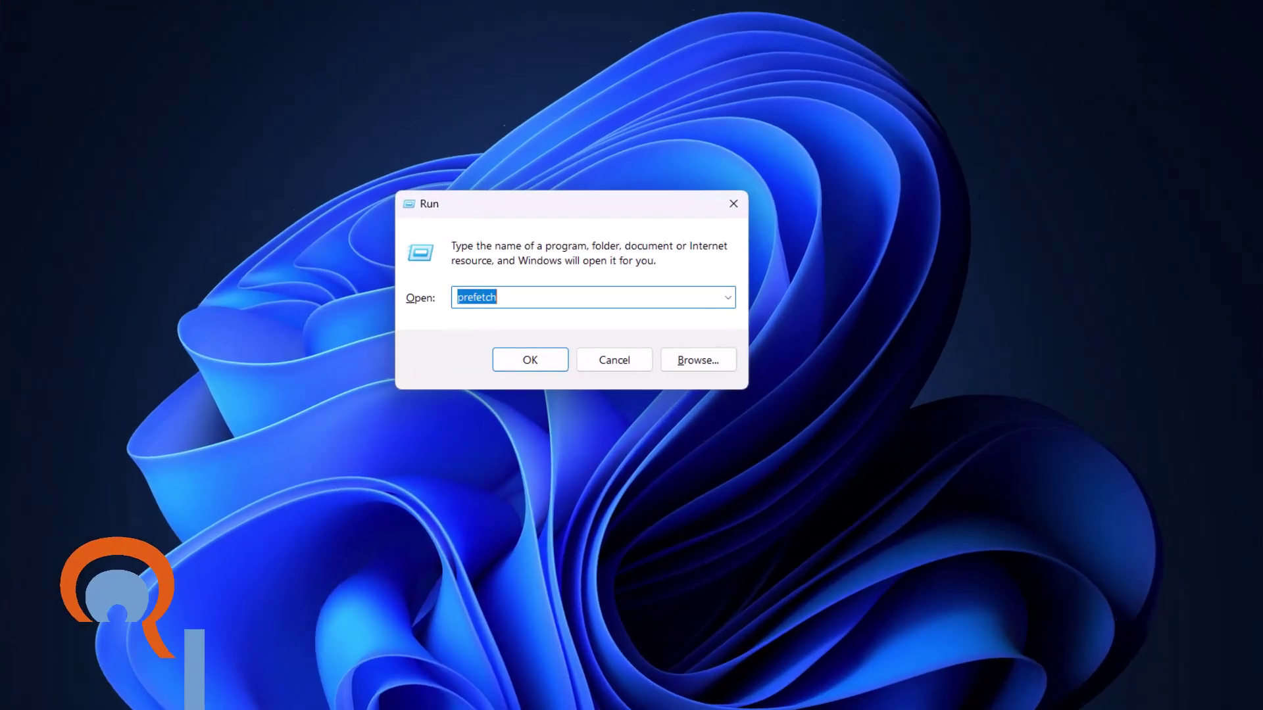
type("temp")
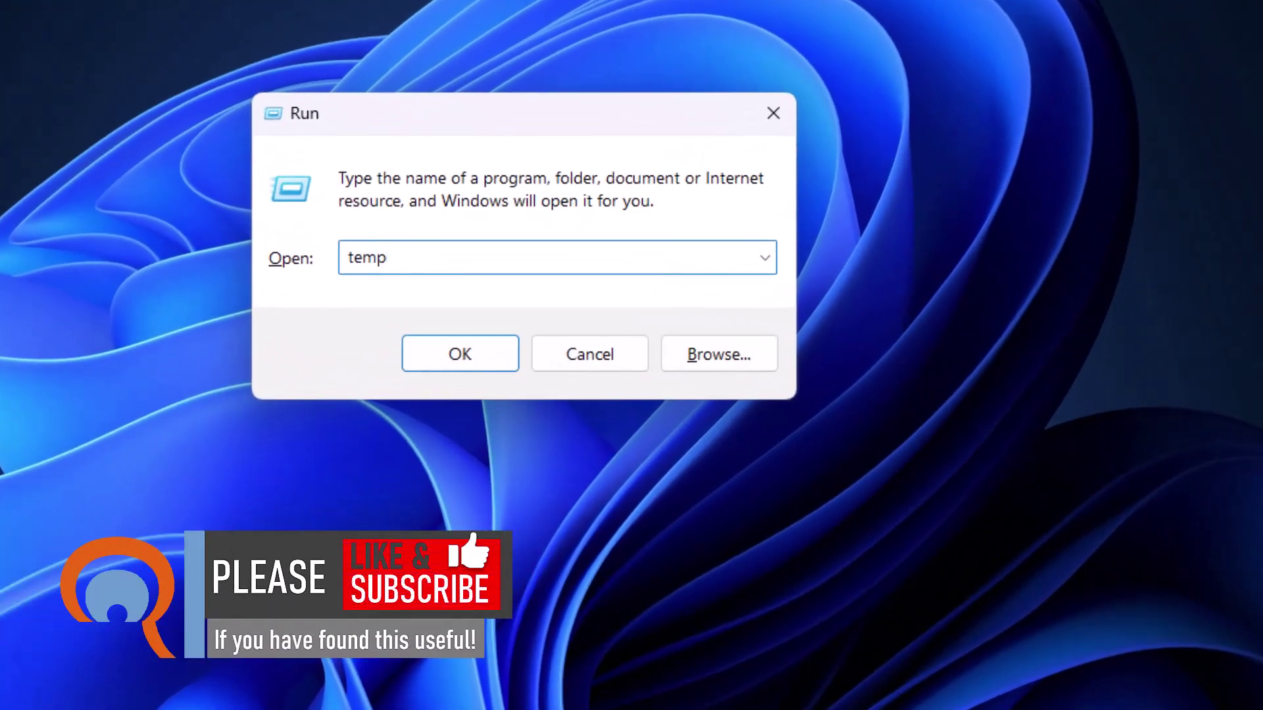
key("Return")
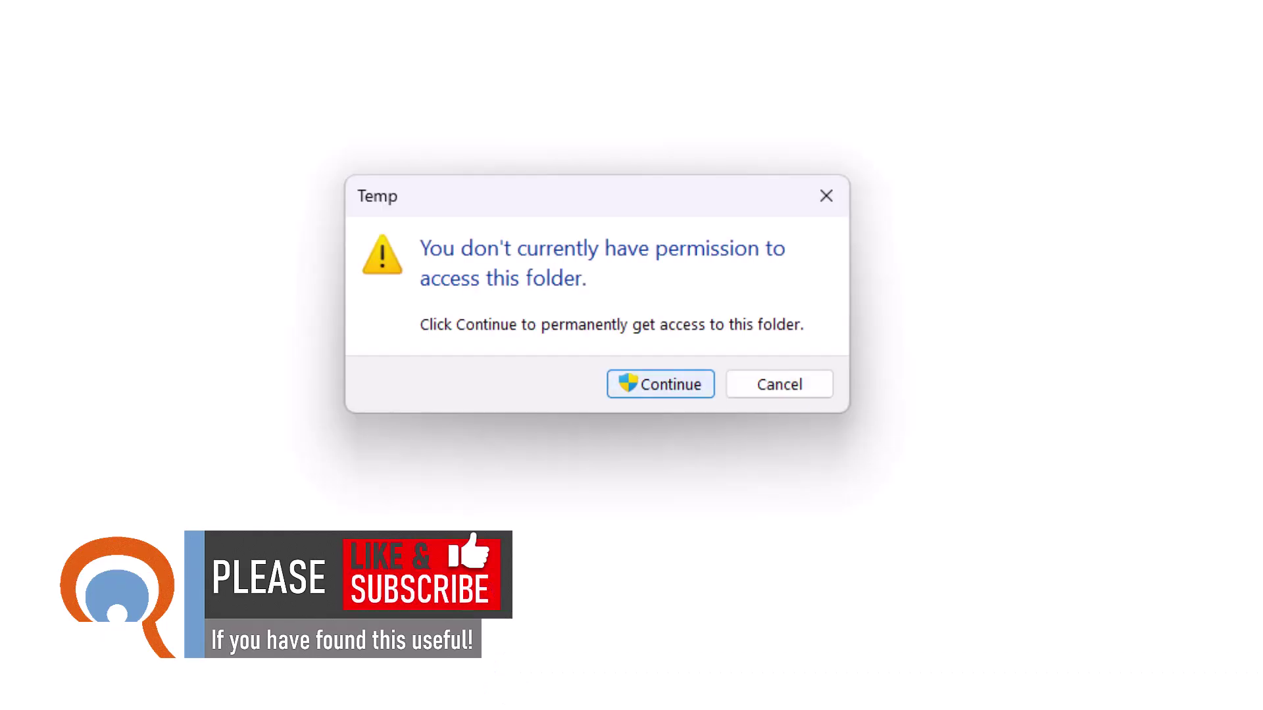
key("Return")
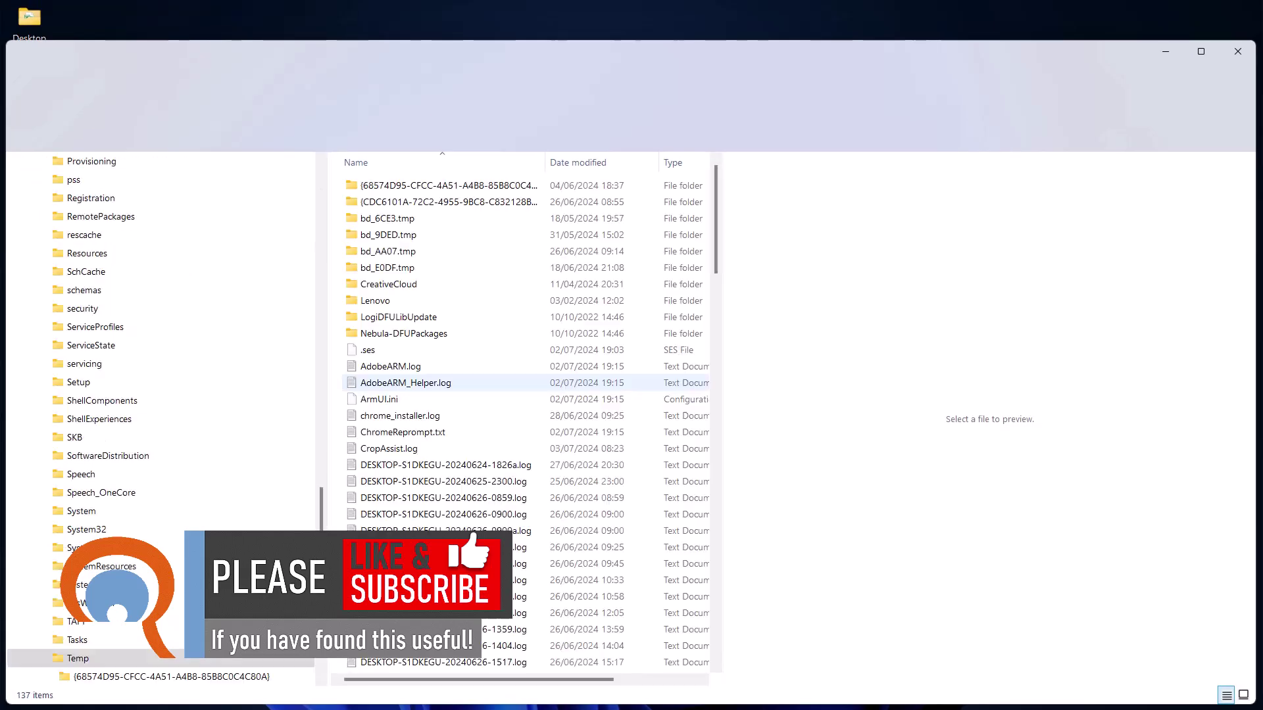
Permanently delete the 137 Temp items, skip in-use files for all, and close Explorer
left_click(399, 317)
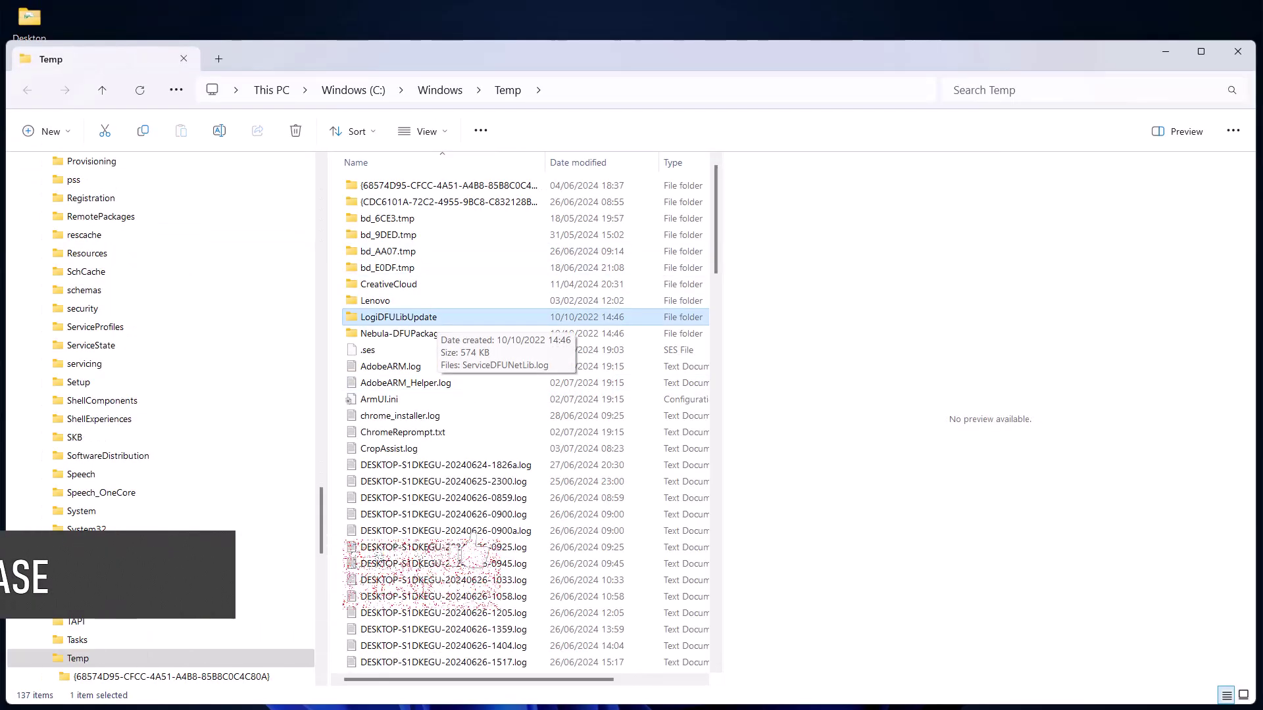
key("ctrl+a")
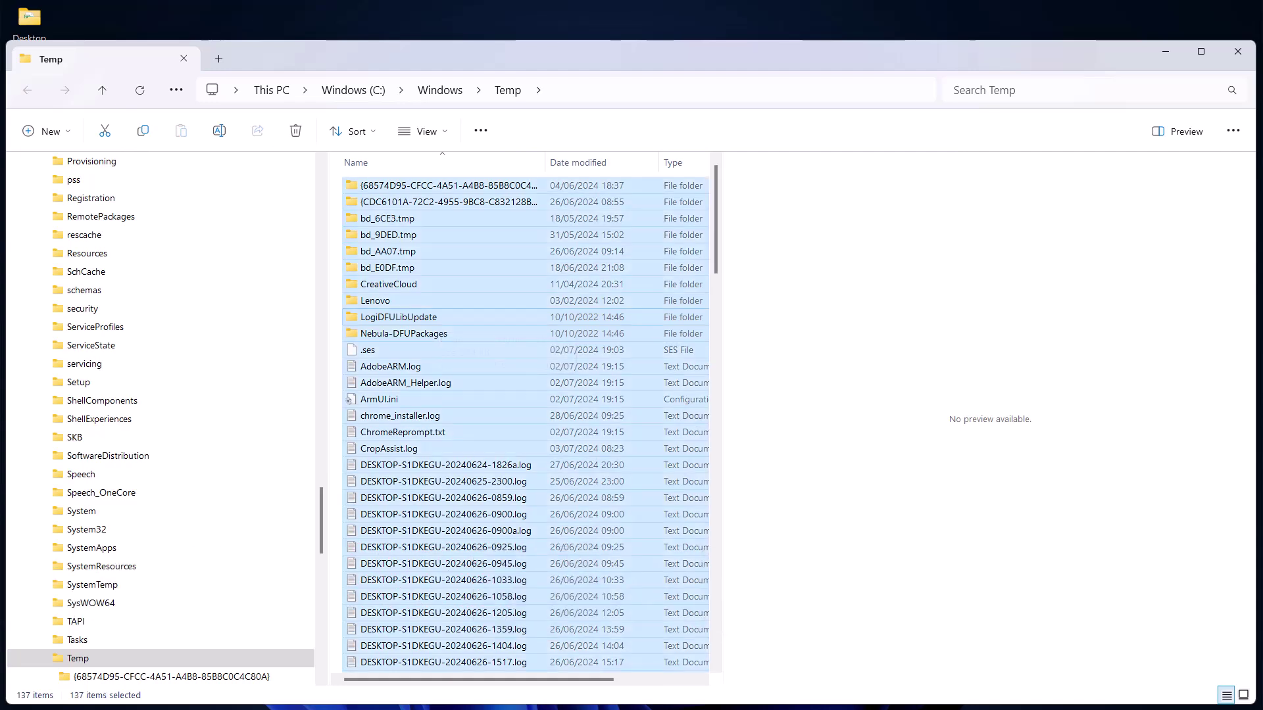
key("shift+Delete")
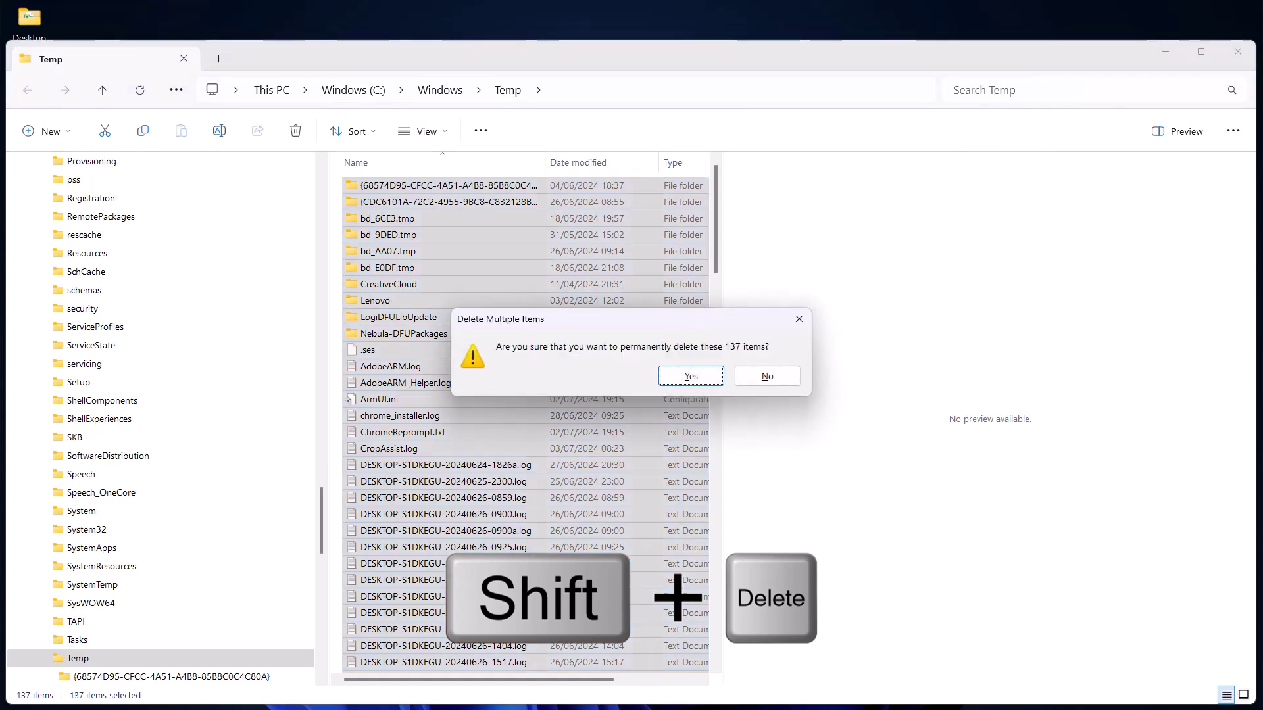
key("Return")
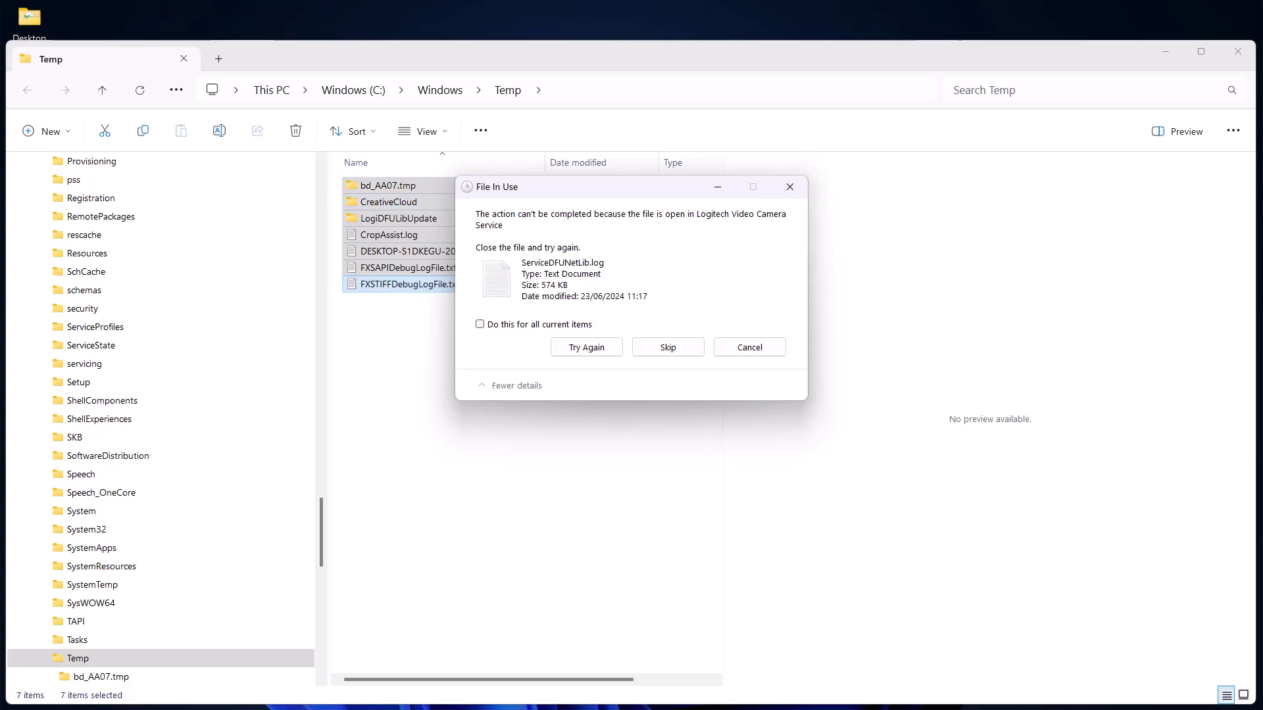
left_click(480, 325)
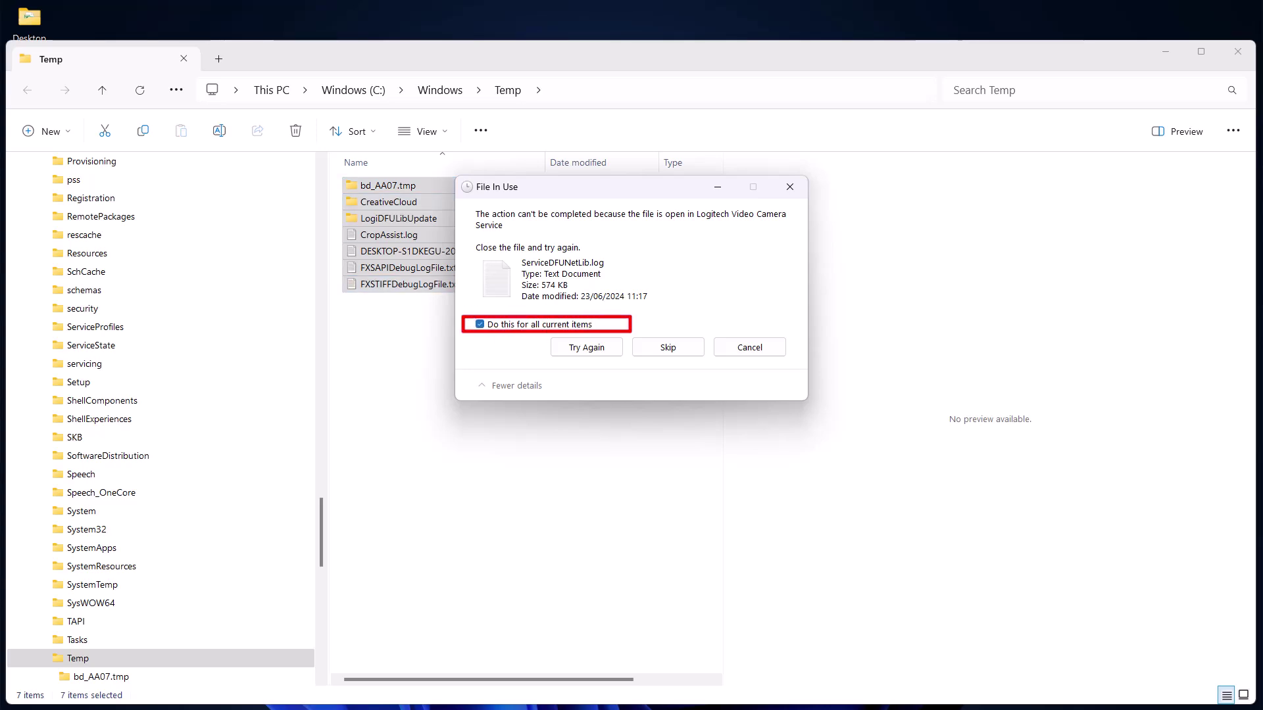
left_click(668, 347)
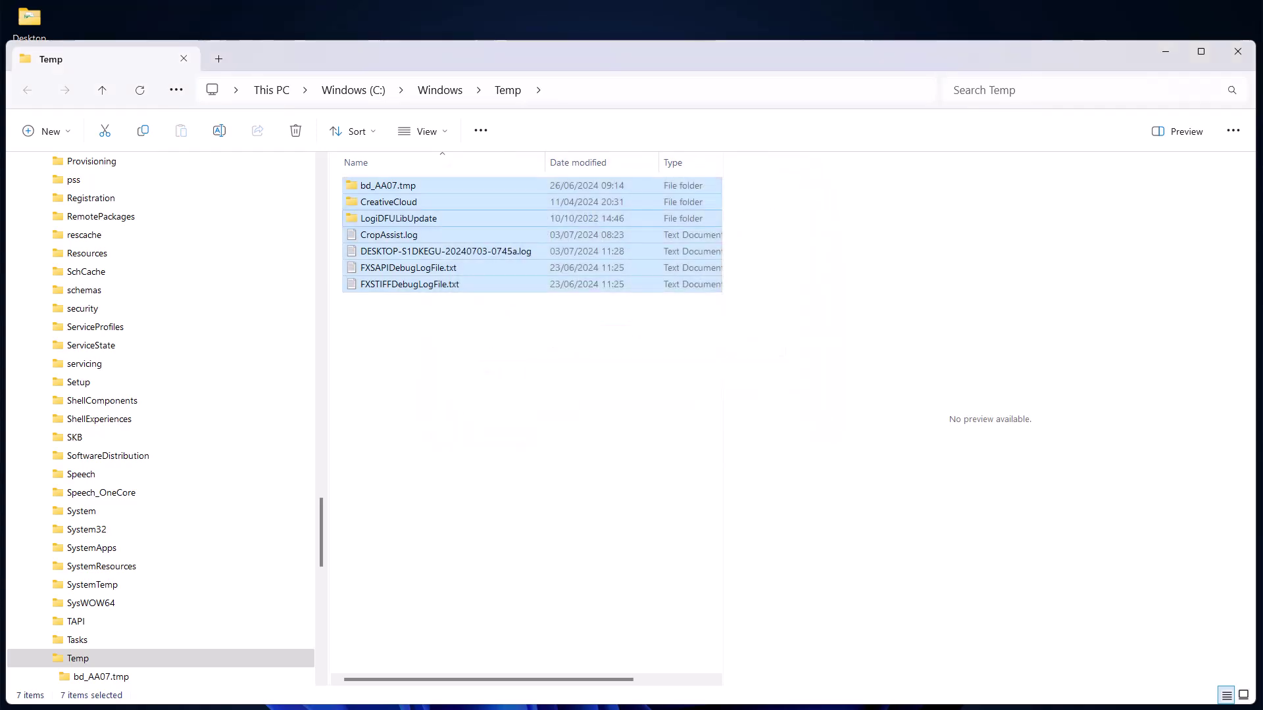
left_click(1237, 52)
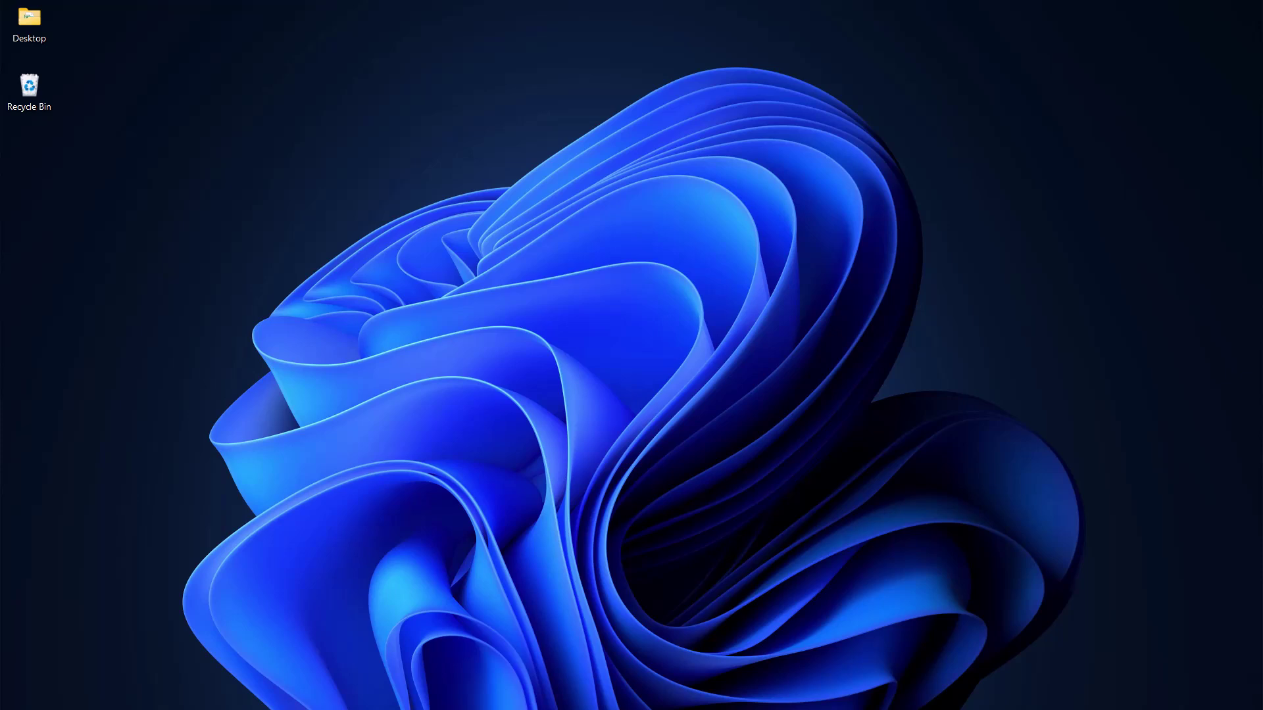
Run %temp% from the Run dialog to open AppData\Local\Temp, holding 1,286 items
key("super+r")
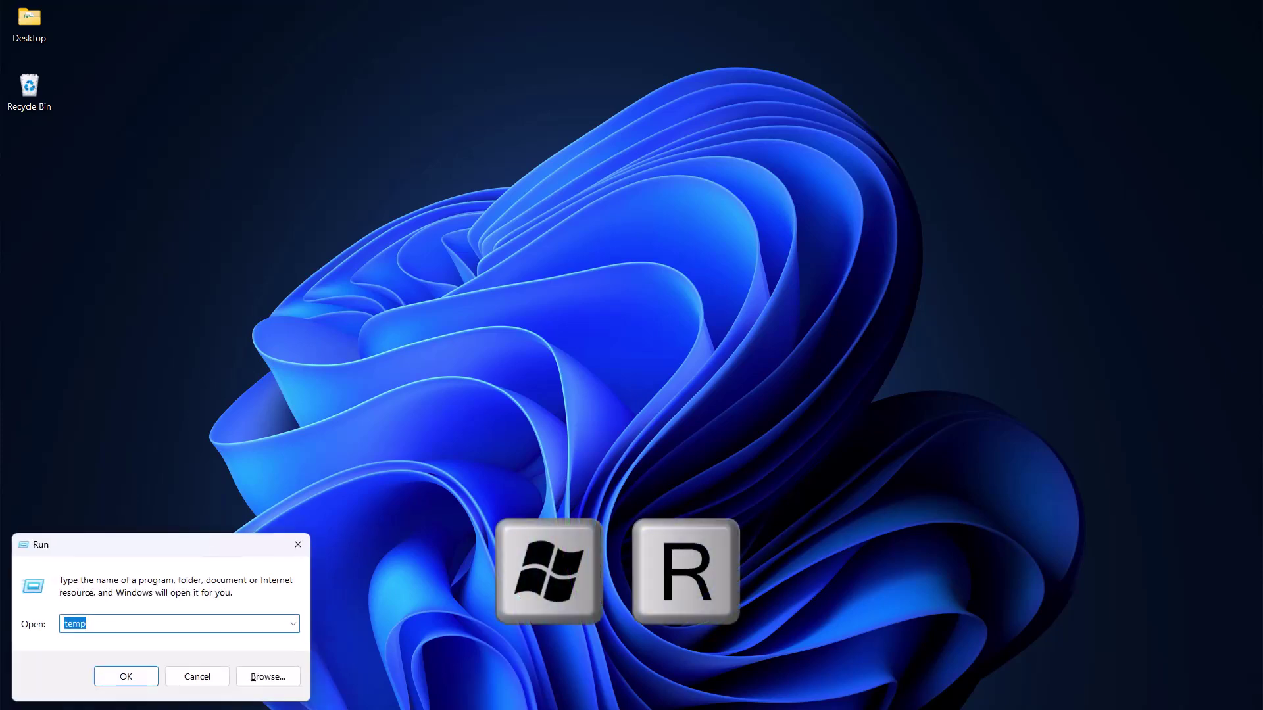
key("Home")
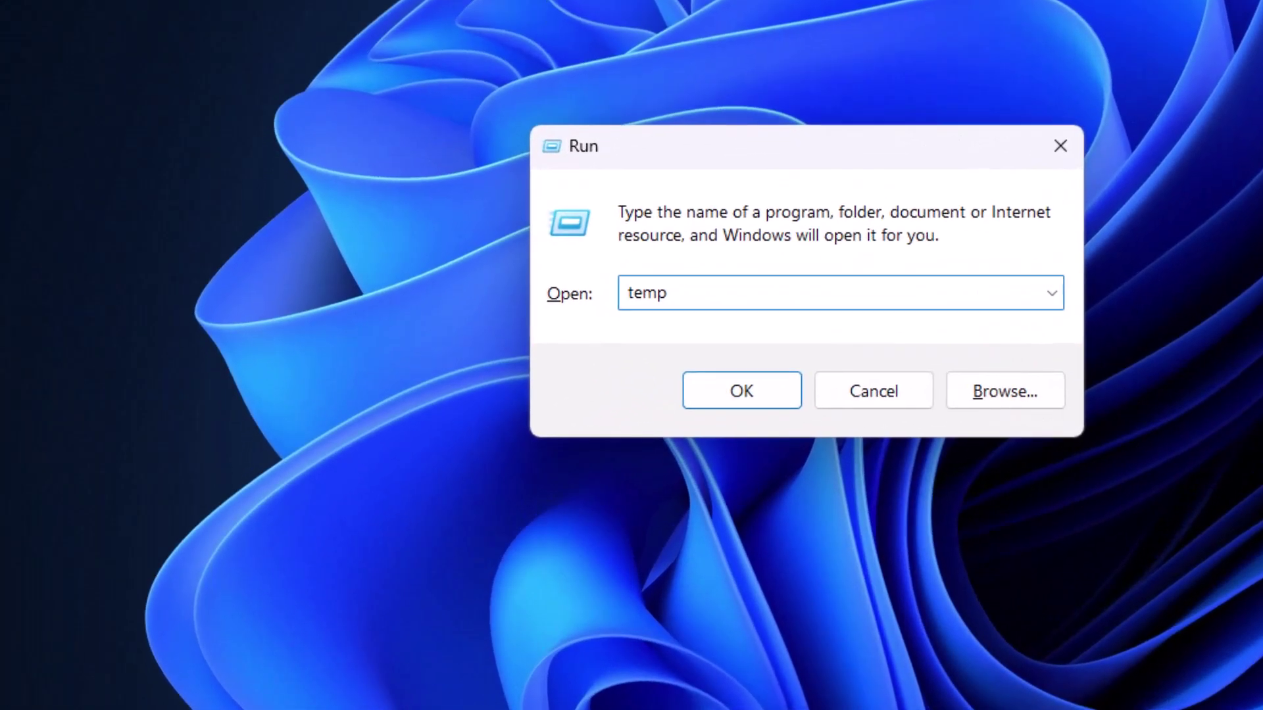
type("%")
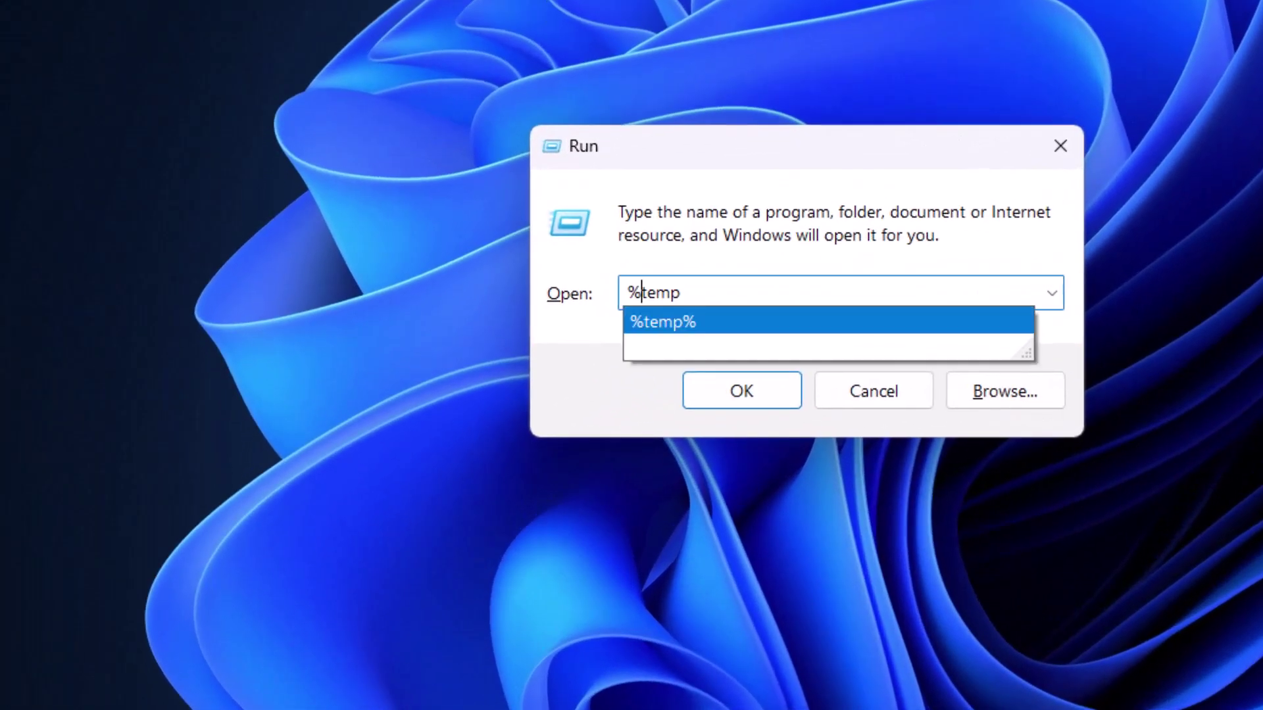
left_click(662, 322)
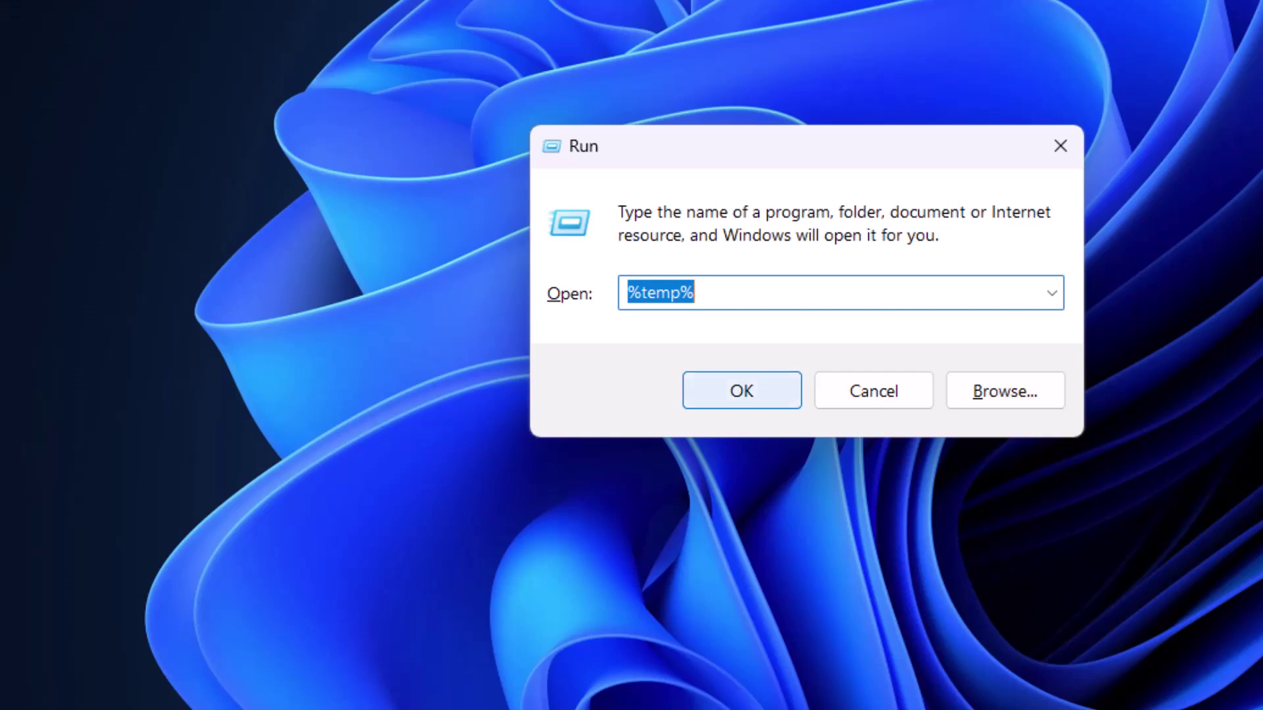
key("Return")
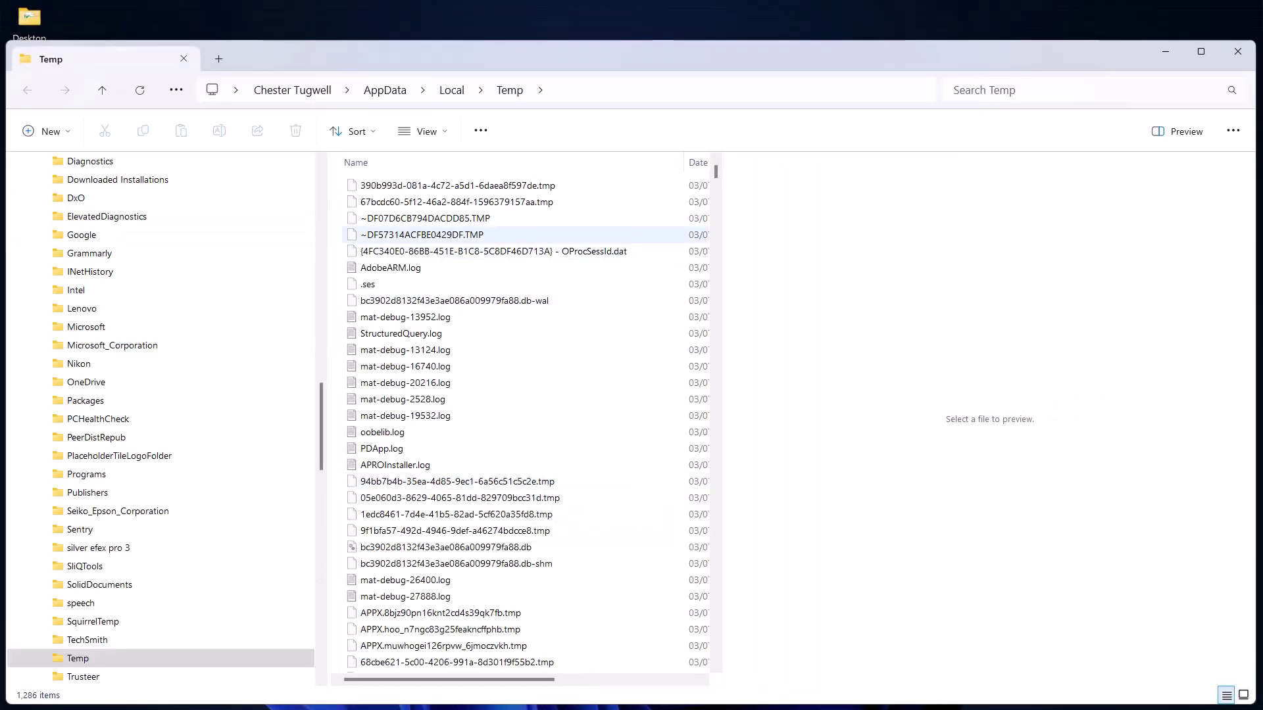
Permanently delete the 1,286 user Temp files, skipping all in-use ones, and close Explorer
left_click(421, 235)
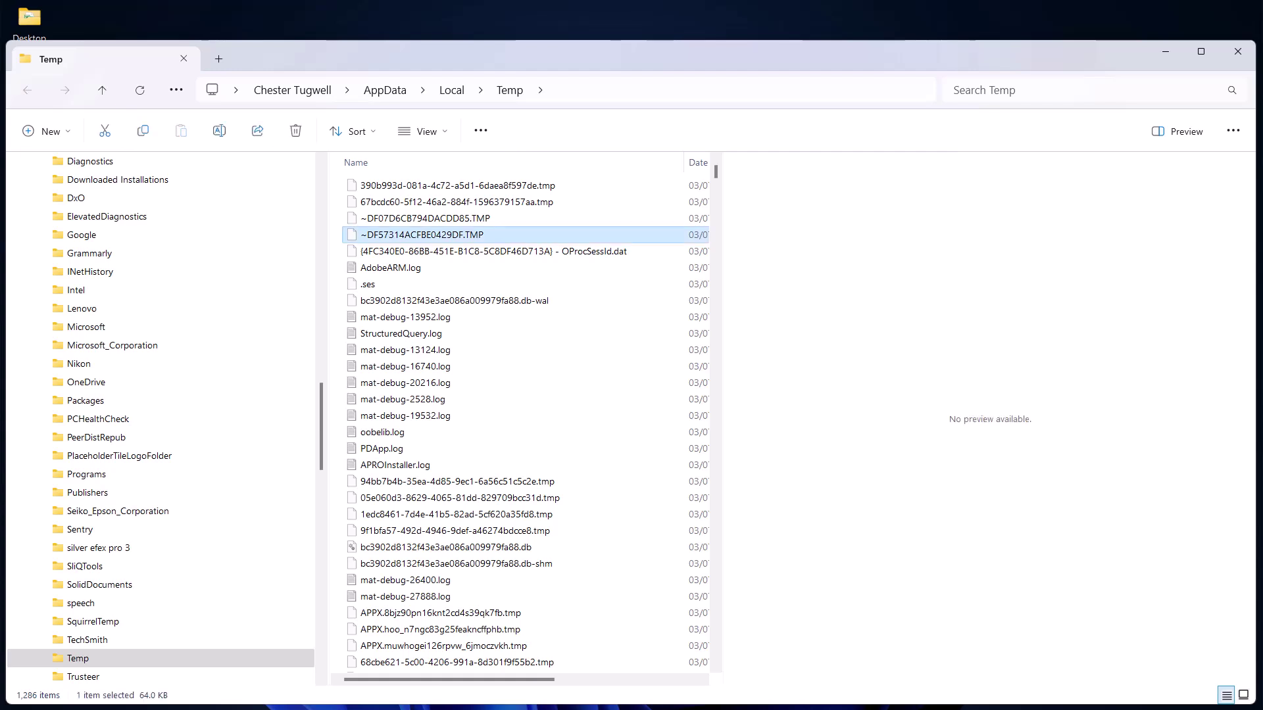
key("ctrl+a")
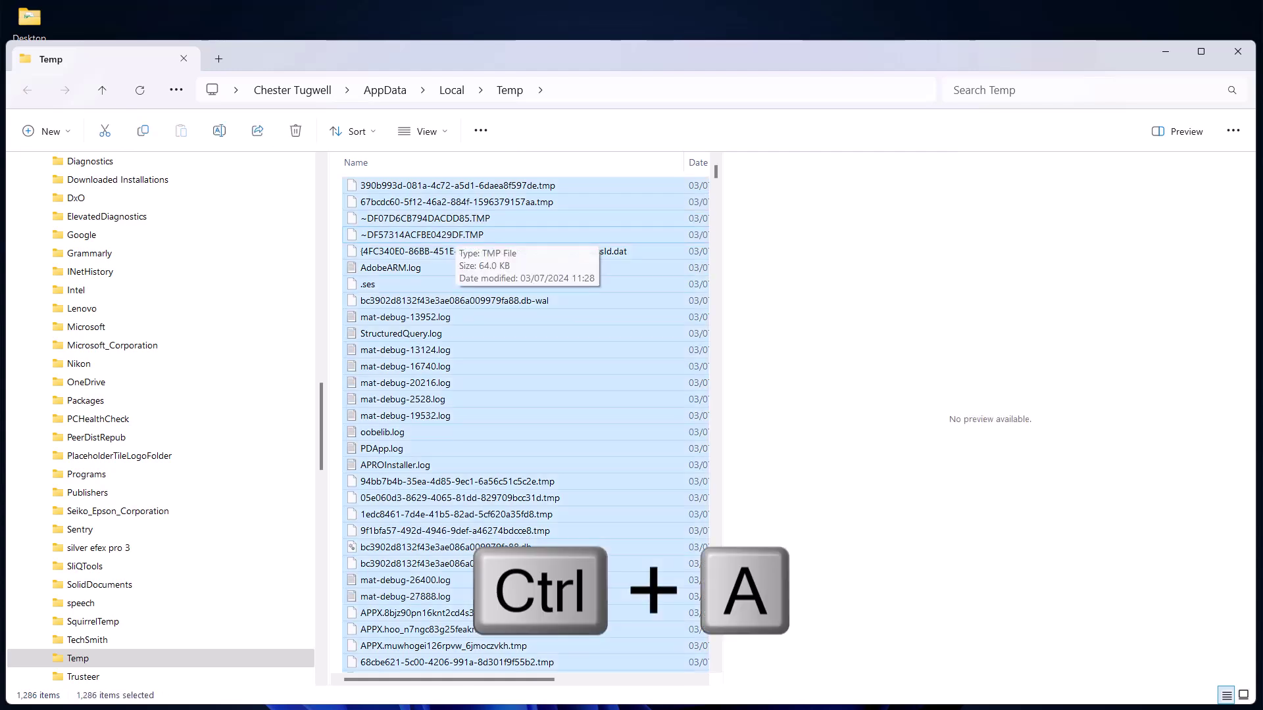
key("shift+Delete")
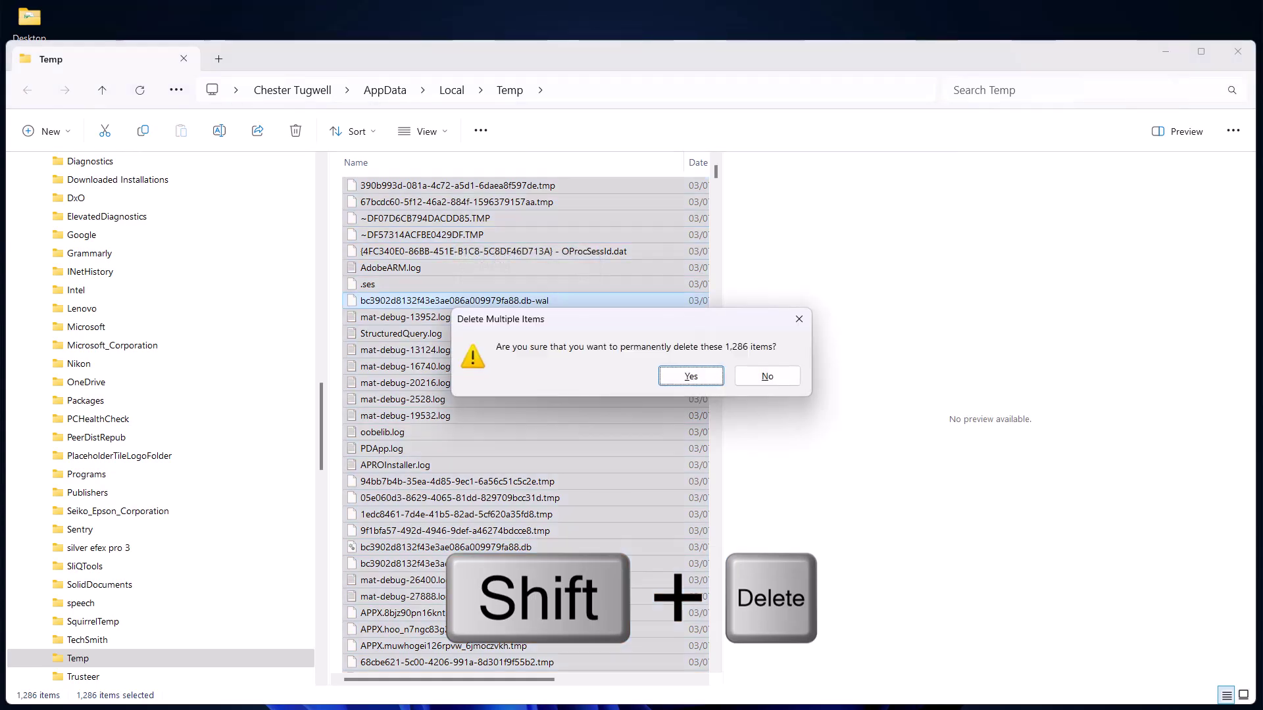
key("Return")
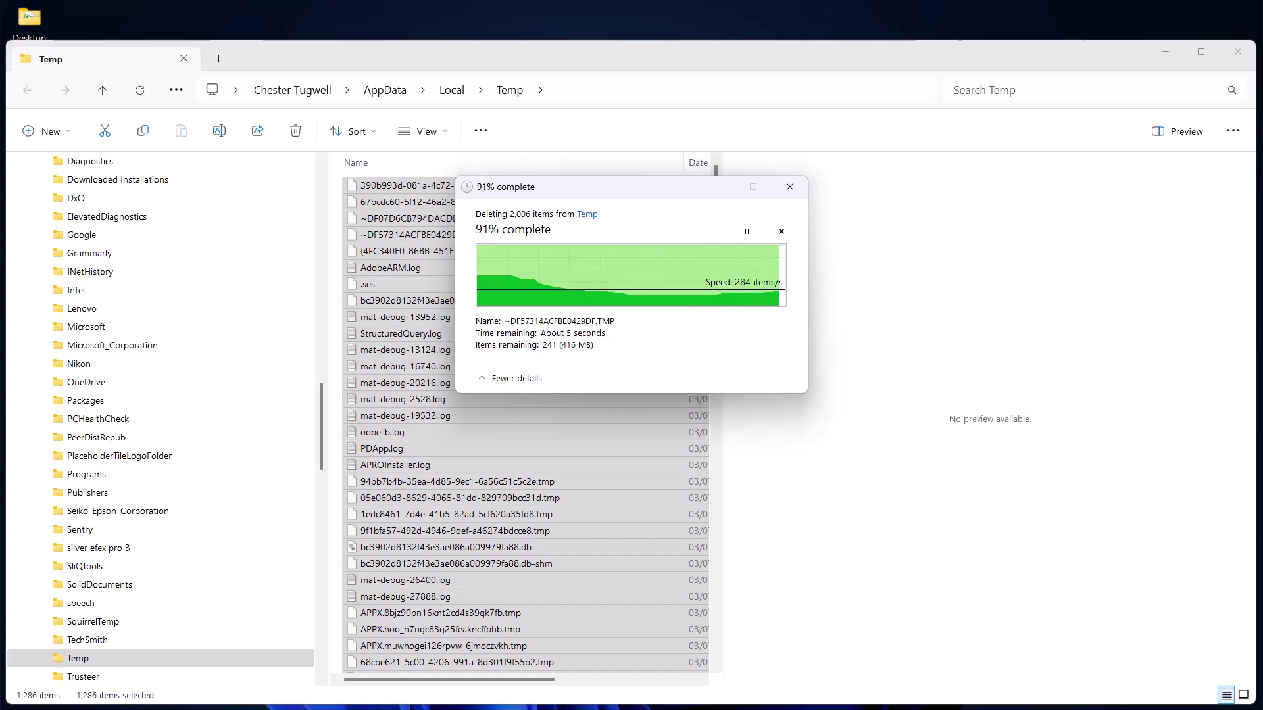
key("alt+d")
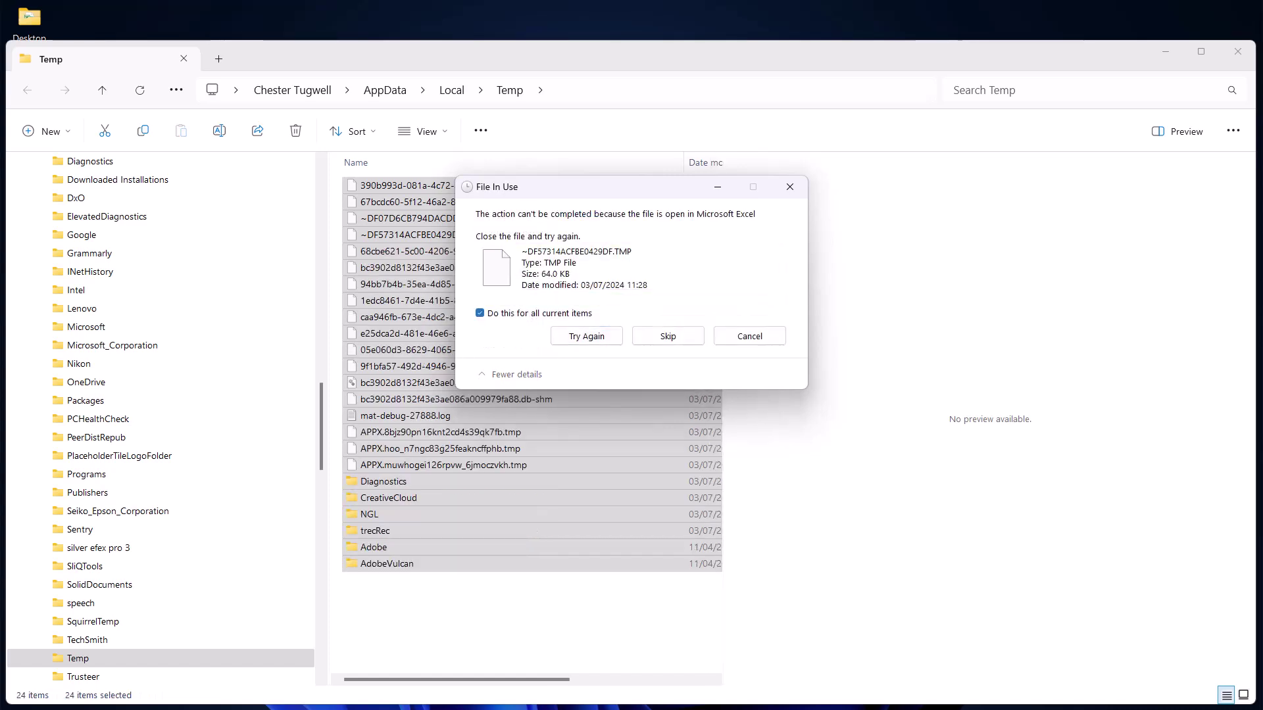
key("alt+s")
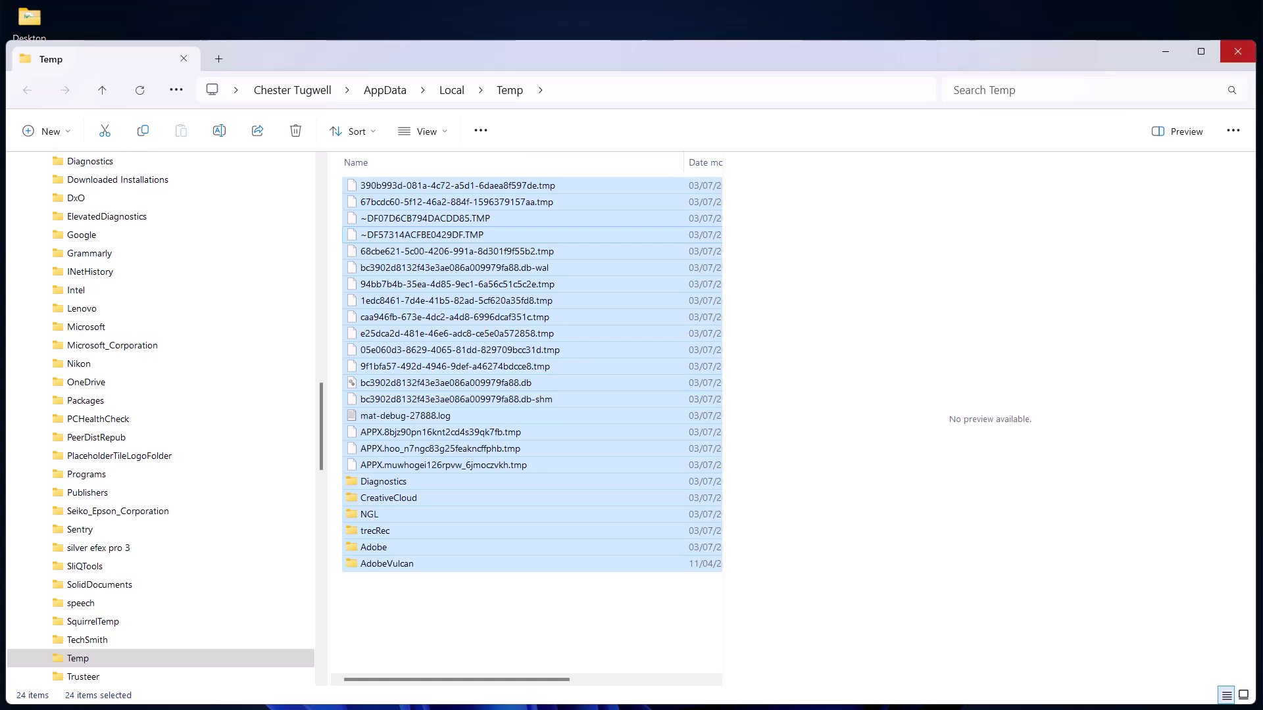
left_click(1238, 52)
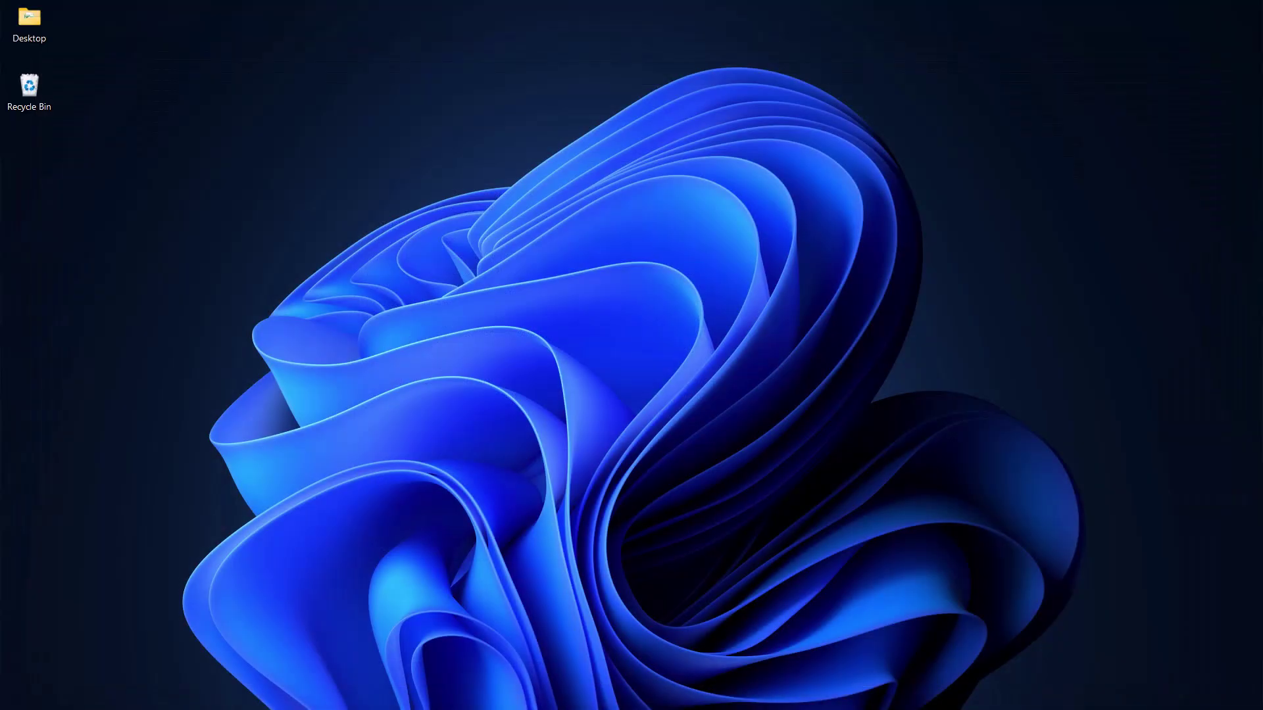
Launch cleanmgr from the Run dialog using the 'clean' suggestion
key("super+r")
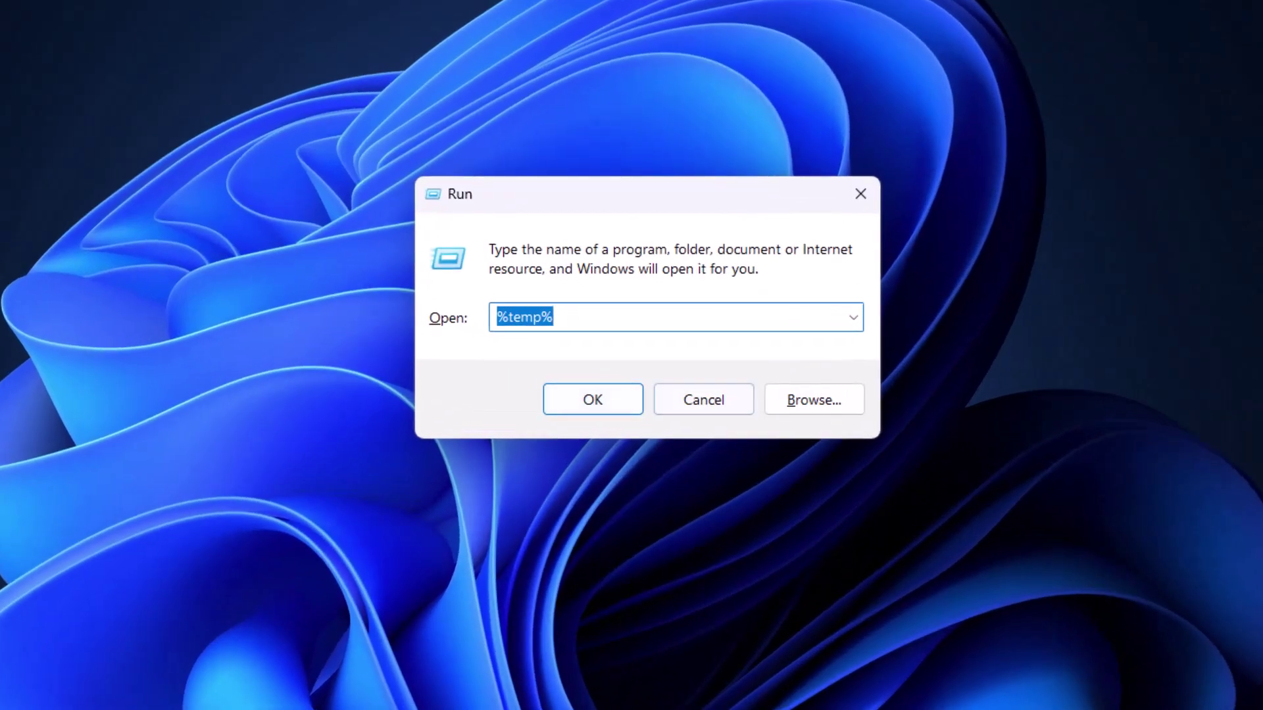
type("clean")
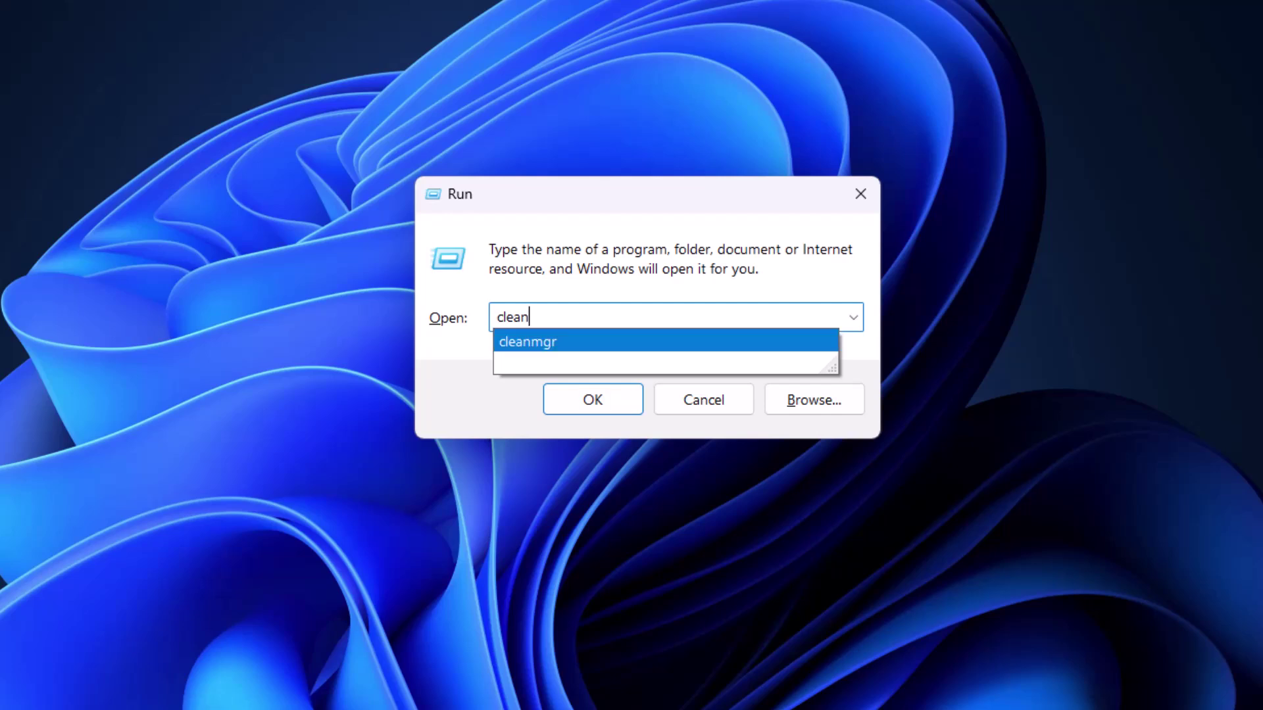
left_click(528, 341)
left_click(593, 400)
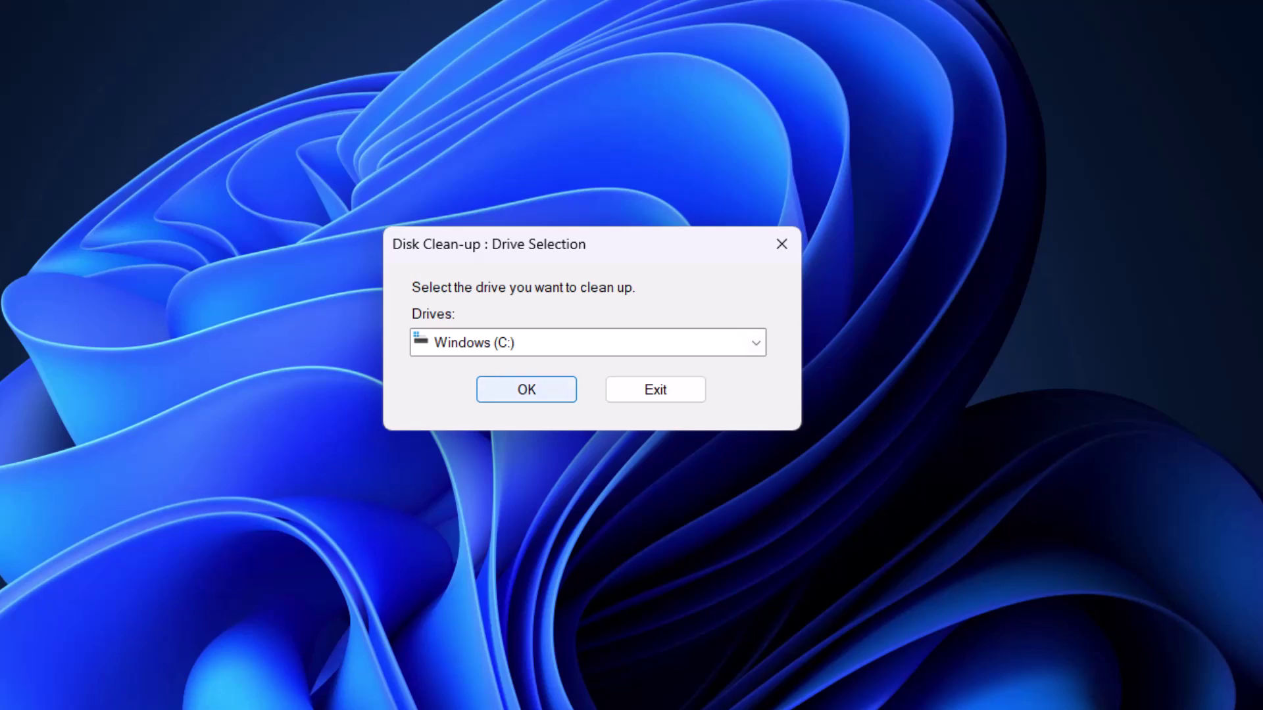
Accept Windows (C:) and let Disk Clean-up scan it, offering up to 1.39 GB
key("Return")
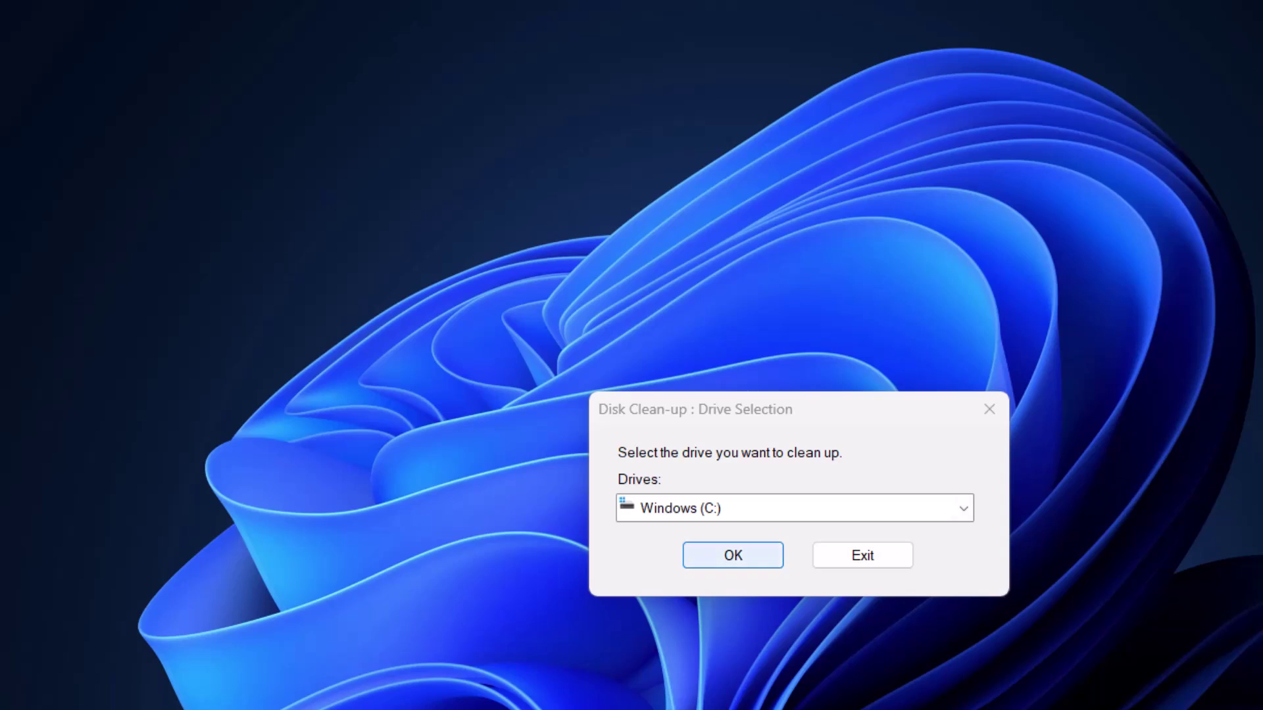
key("Return")
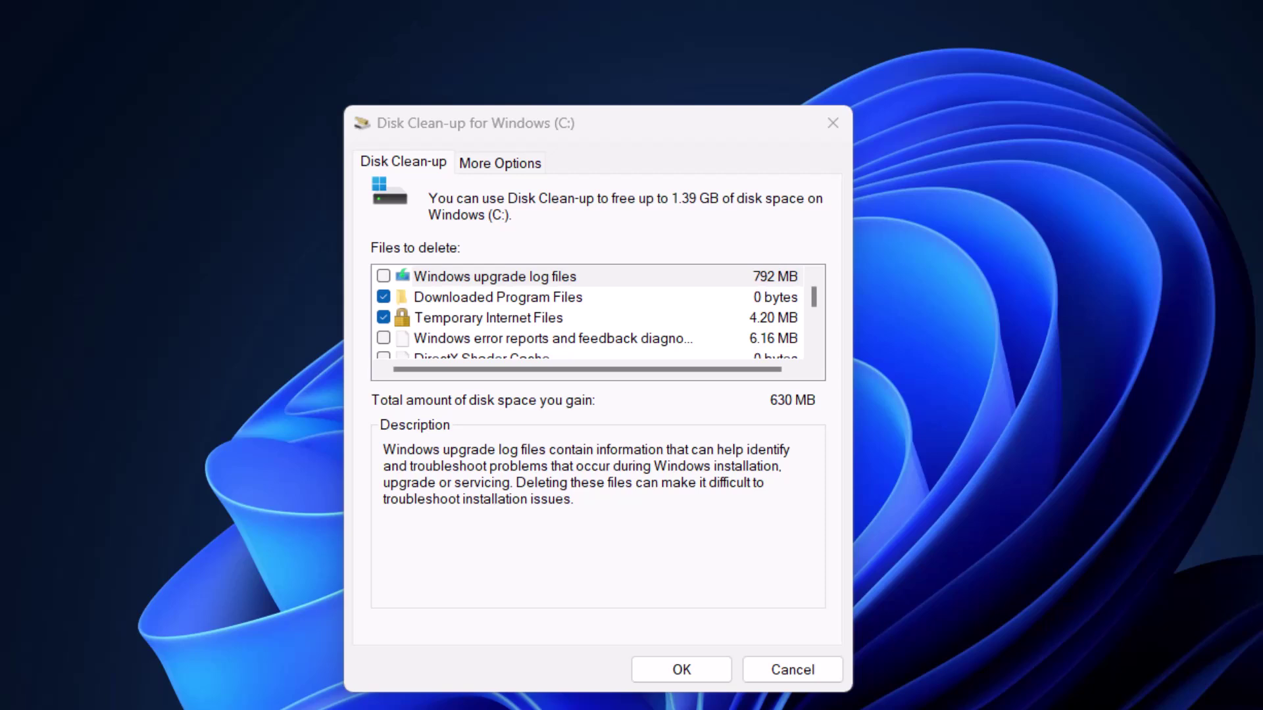
Add upgrade log files, error reports and DirectX Shader Cache, then delete 1.39 GB from C:
left_click(383, 275)
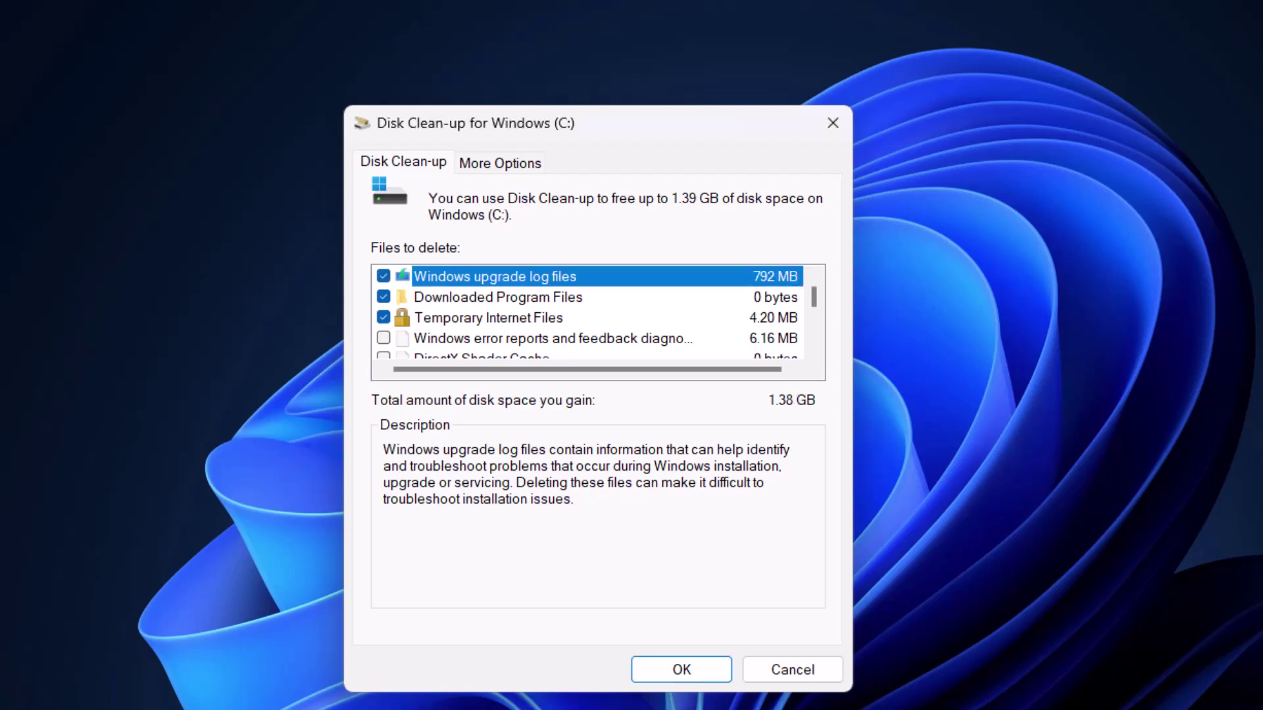
left_click(383, 338)
left_click(384, 355)
scroll(592, 313, "down", 1)
scroll(592, 313, "down", 2)
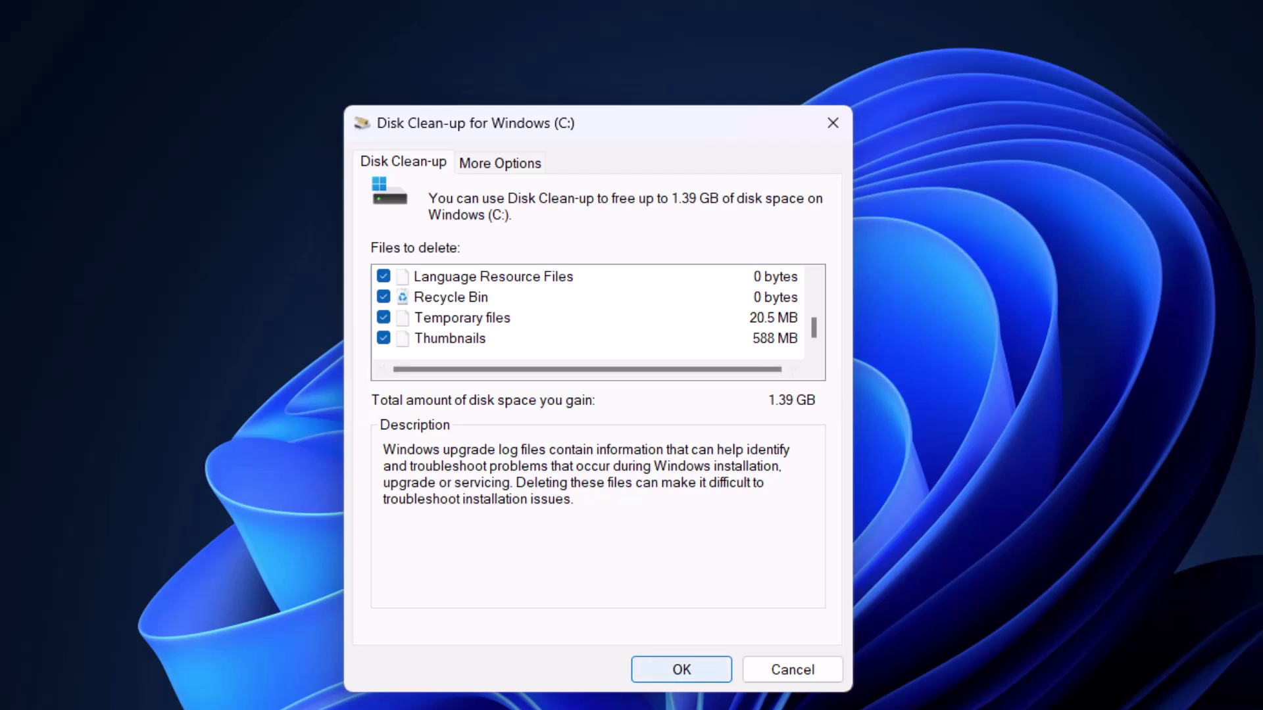
key("Return")
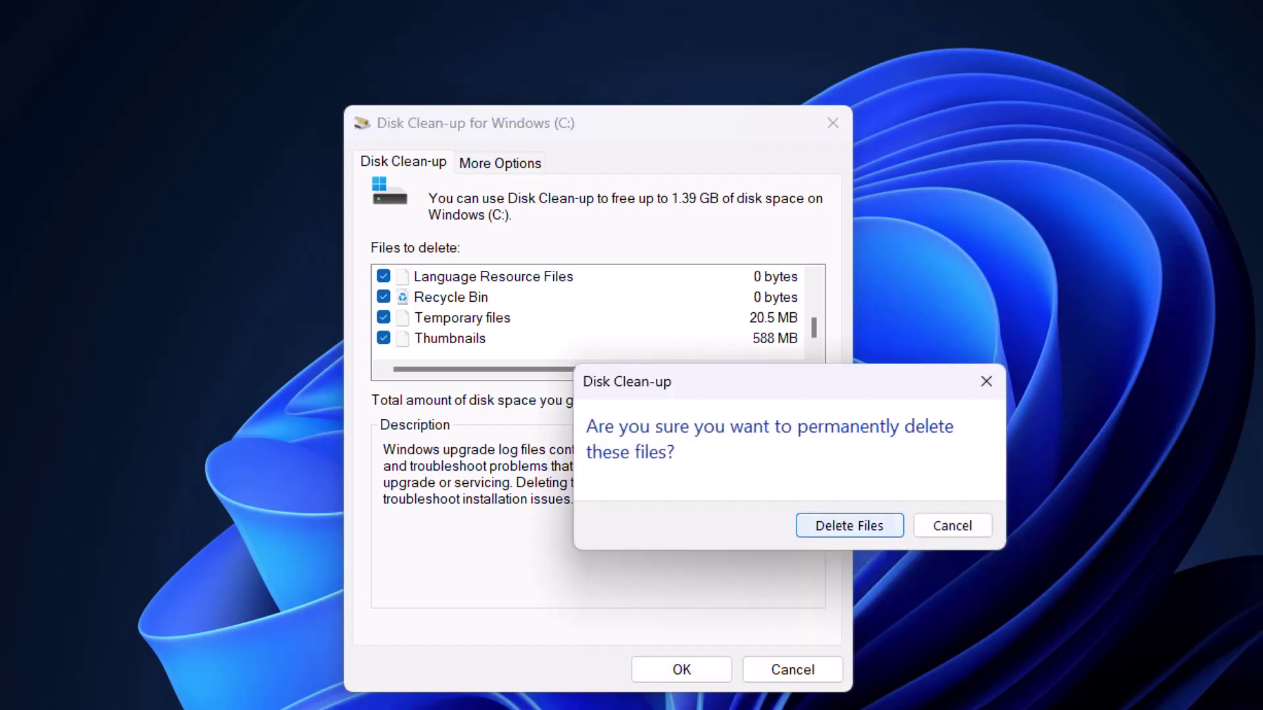
key("Return")
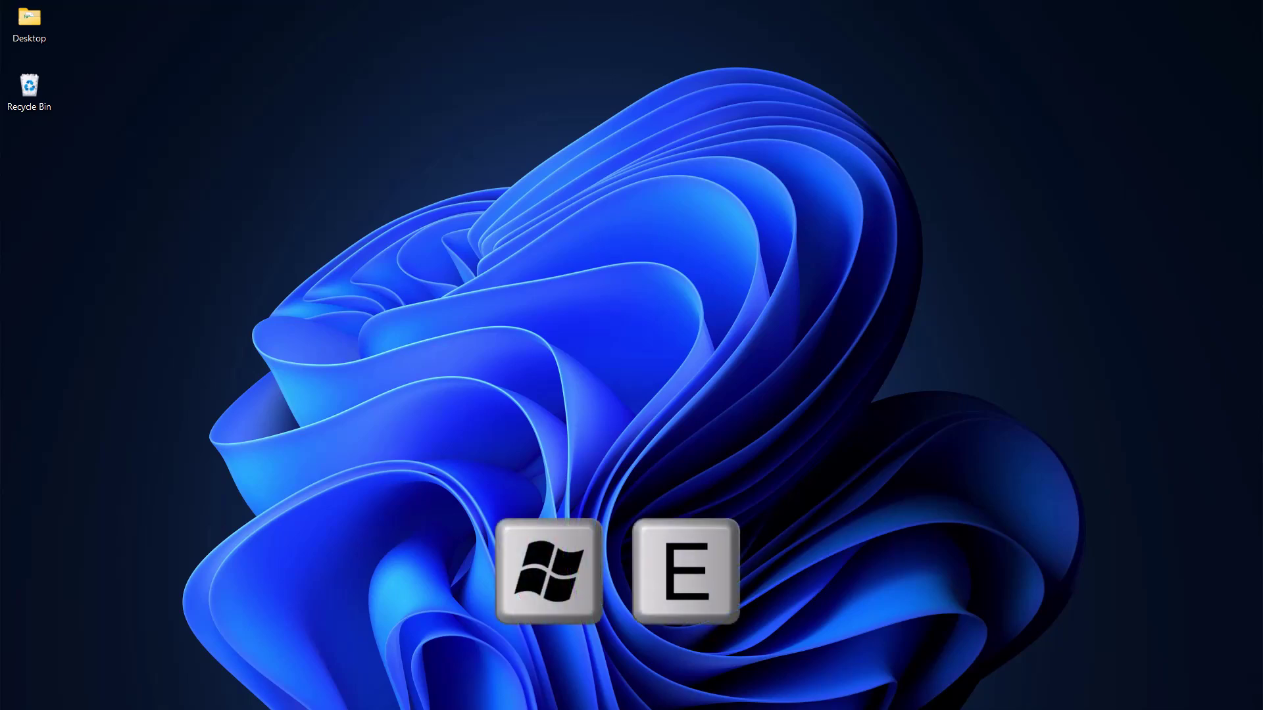
Browse through This PC to C:\Windows\SoftwareDistribution\Download, showing 8 items
key("super+e")
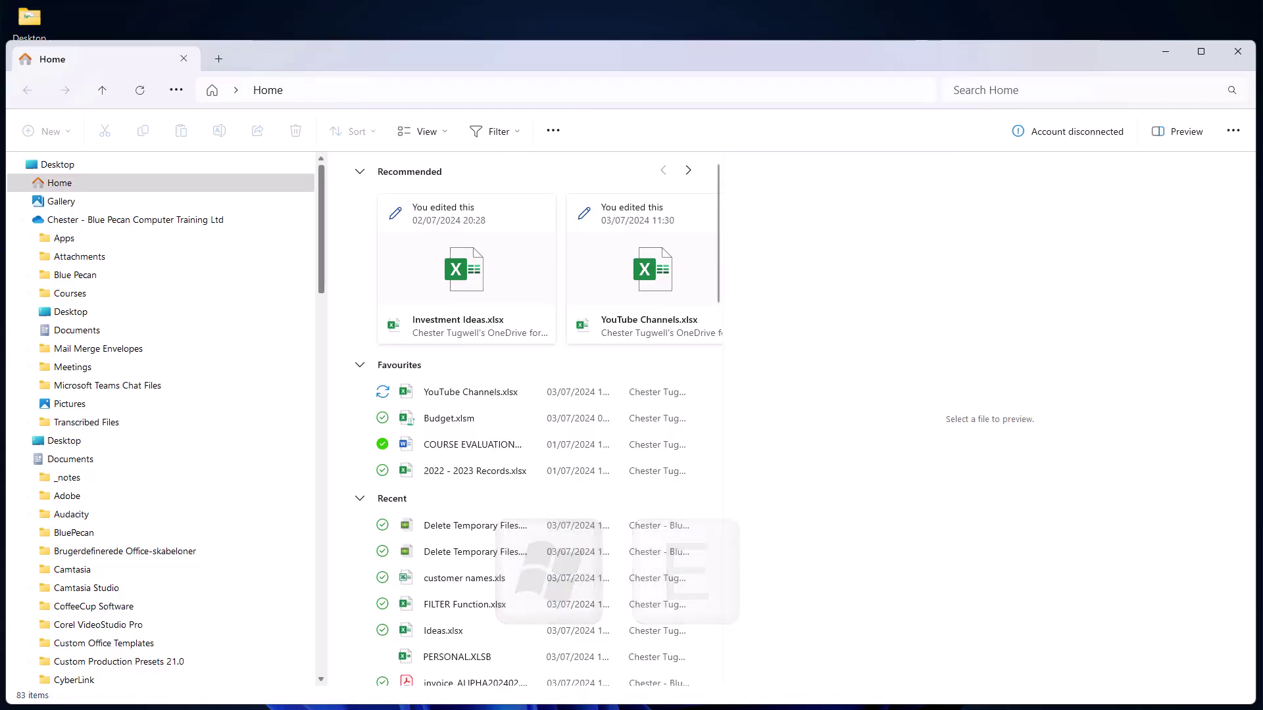
scroll(161, 603, "down", 20)
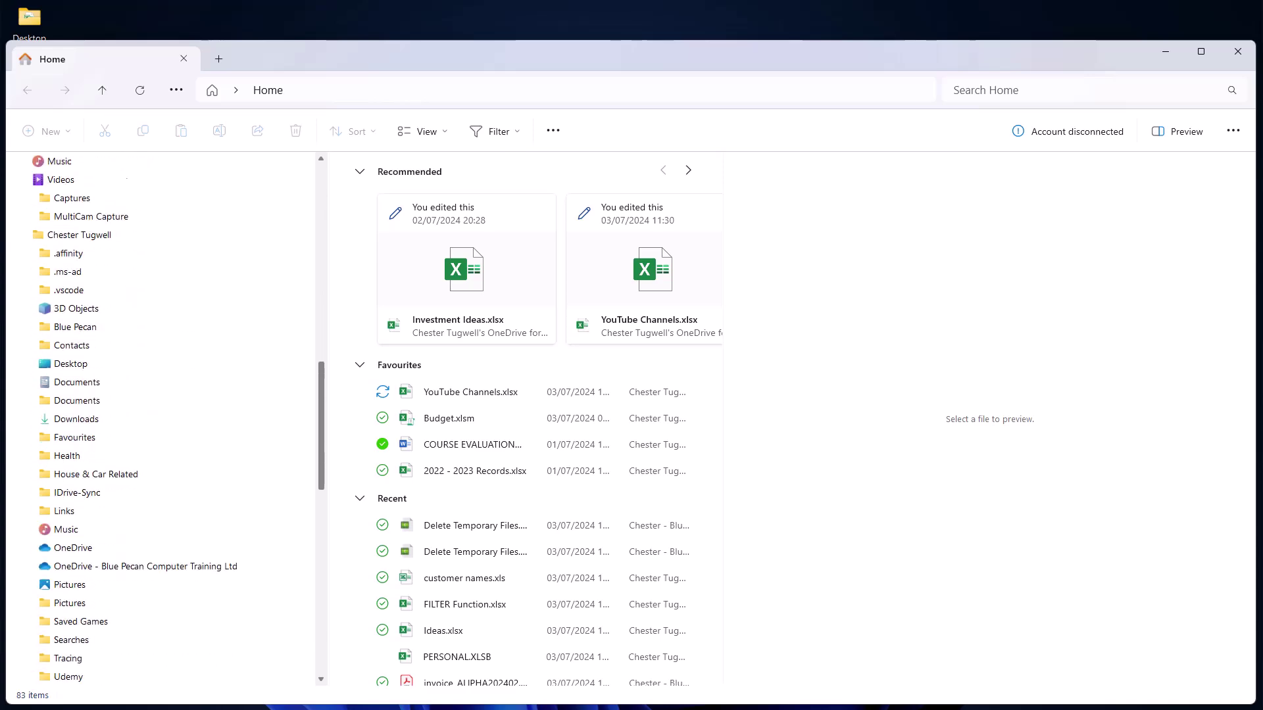
left_click(62, 603)
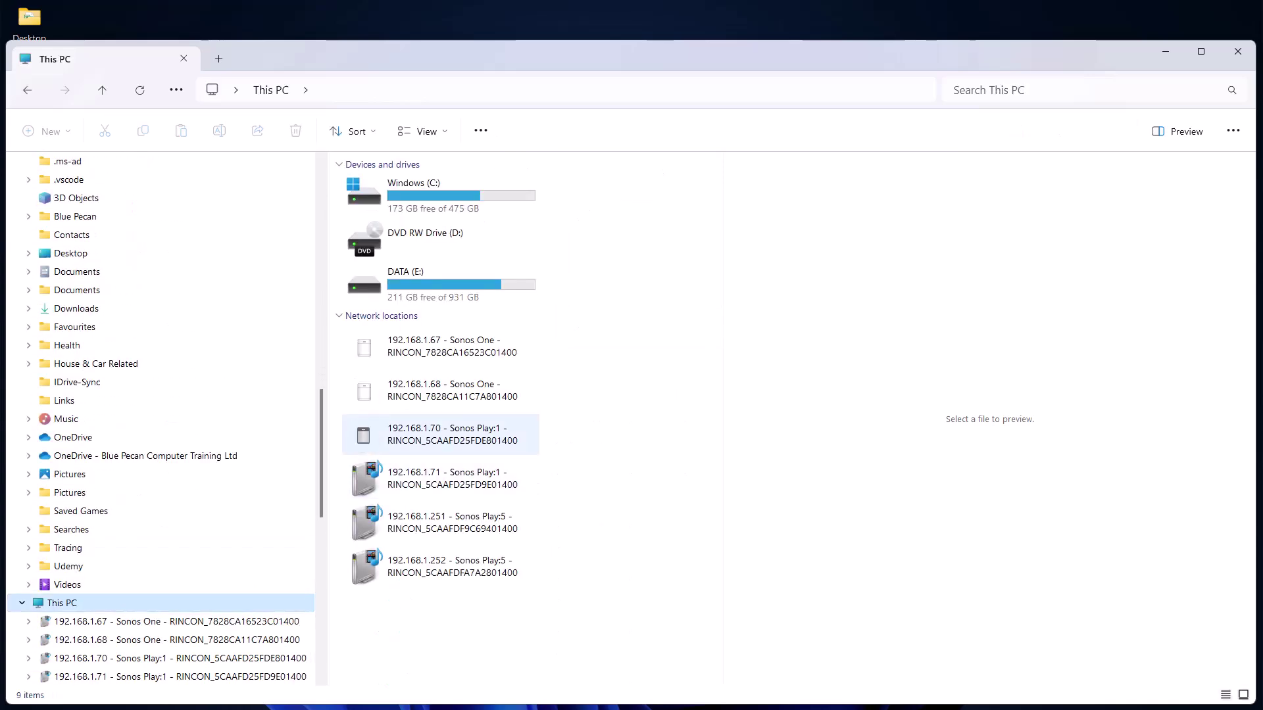
left_click(434, 196)
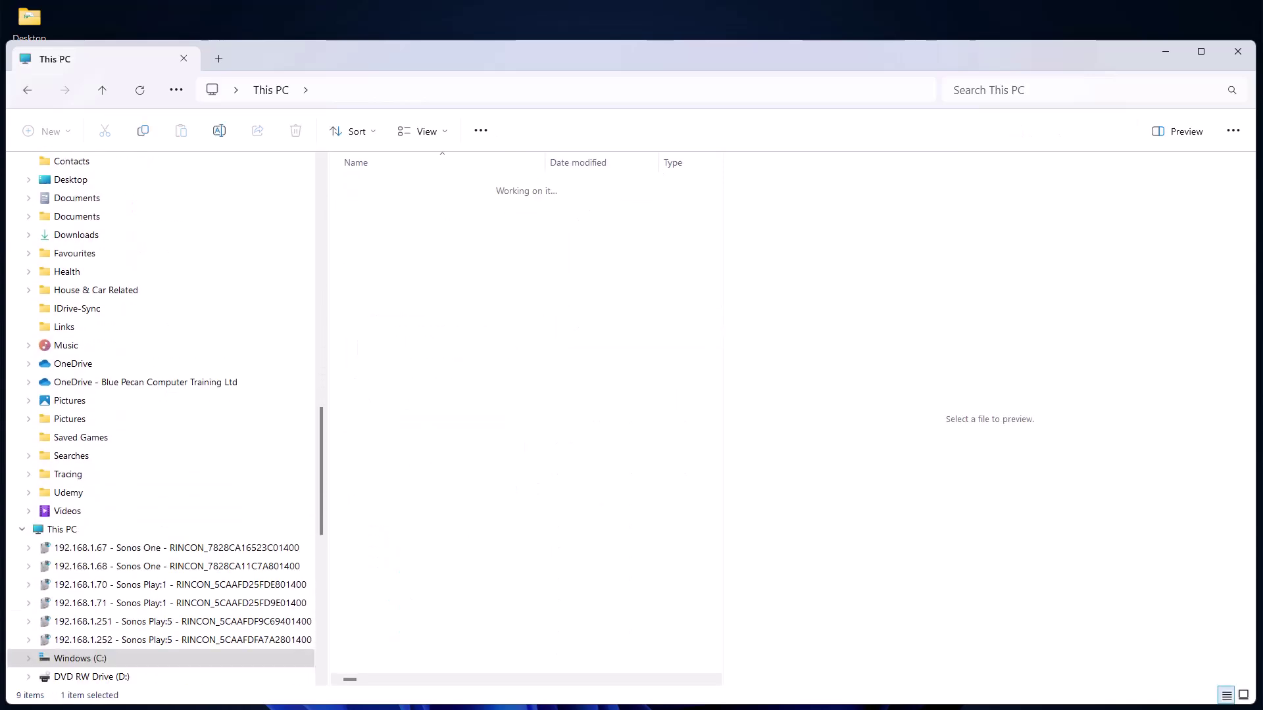
double_click(378, 282)
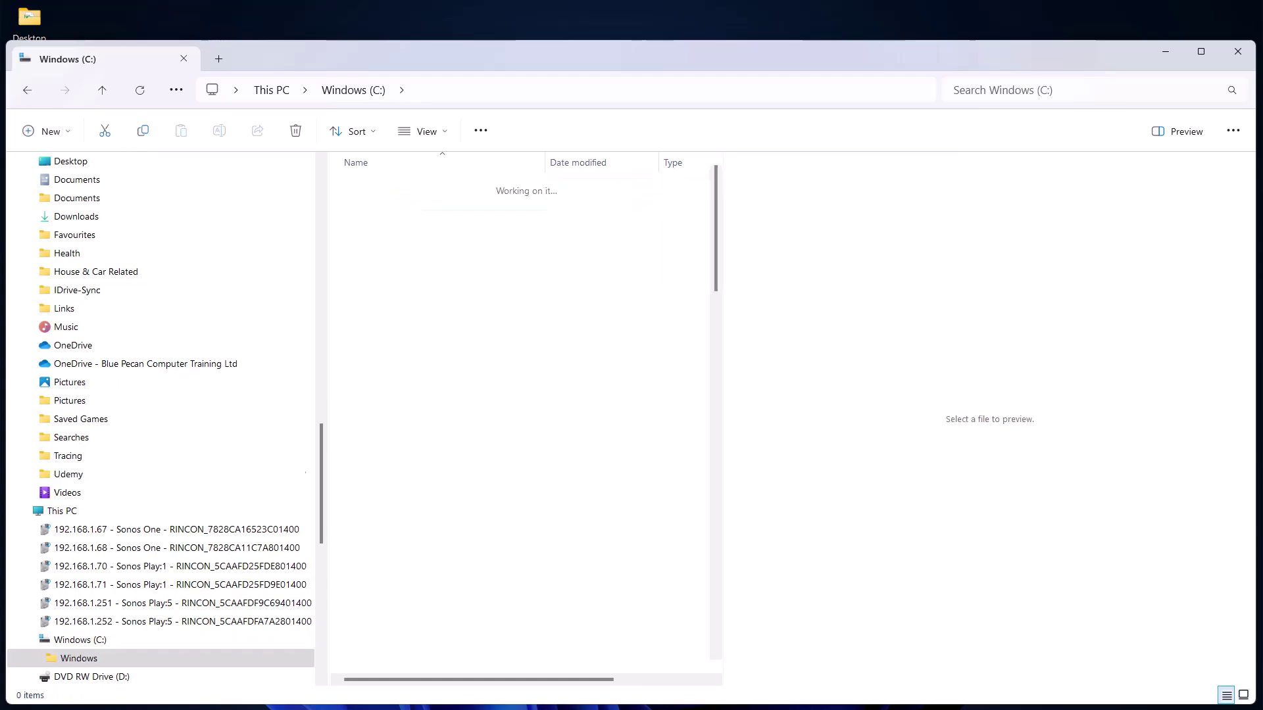
scroll(421, 383, "down", 13)
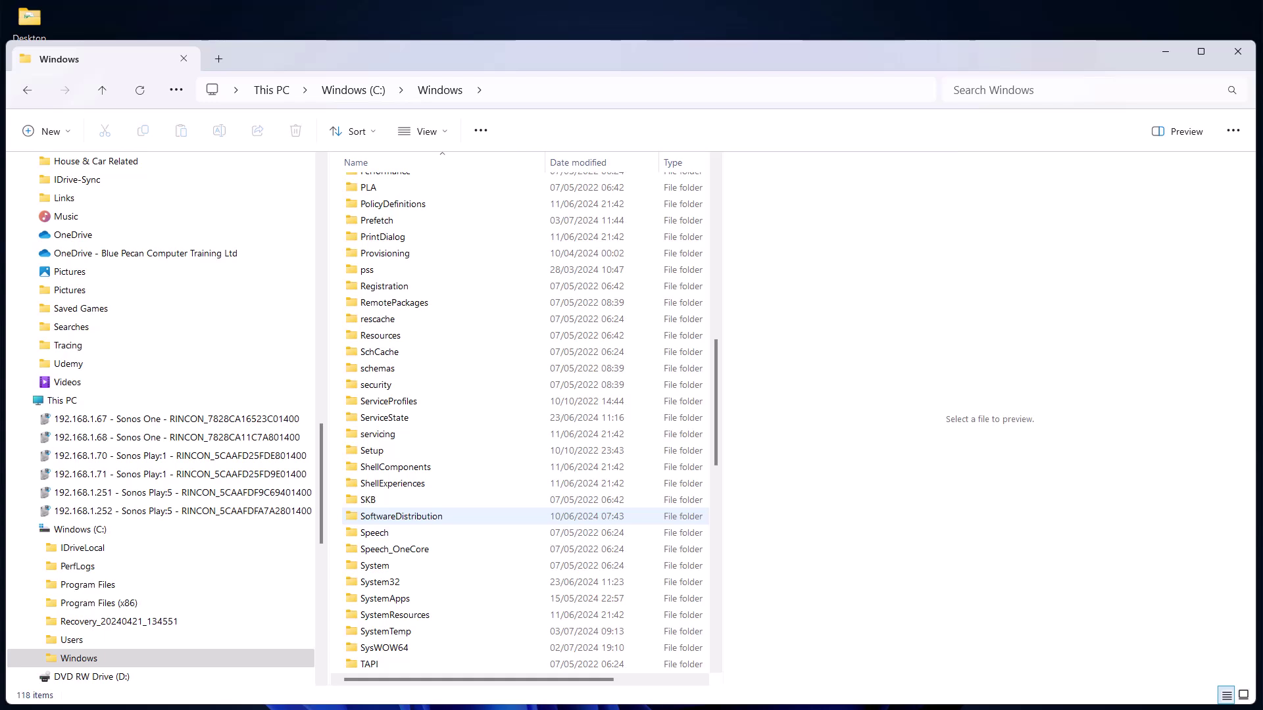
double_click(388, 517)
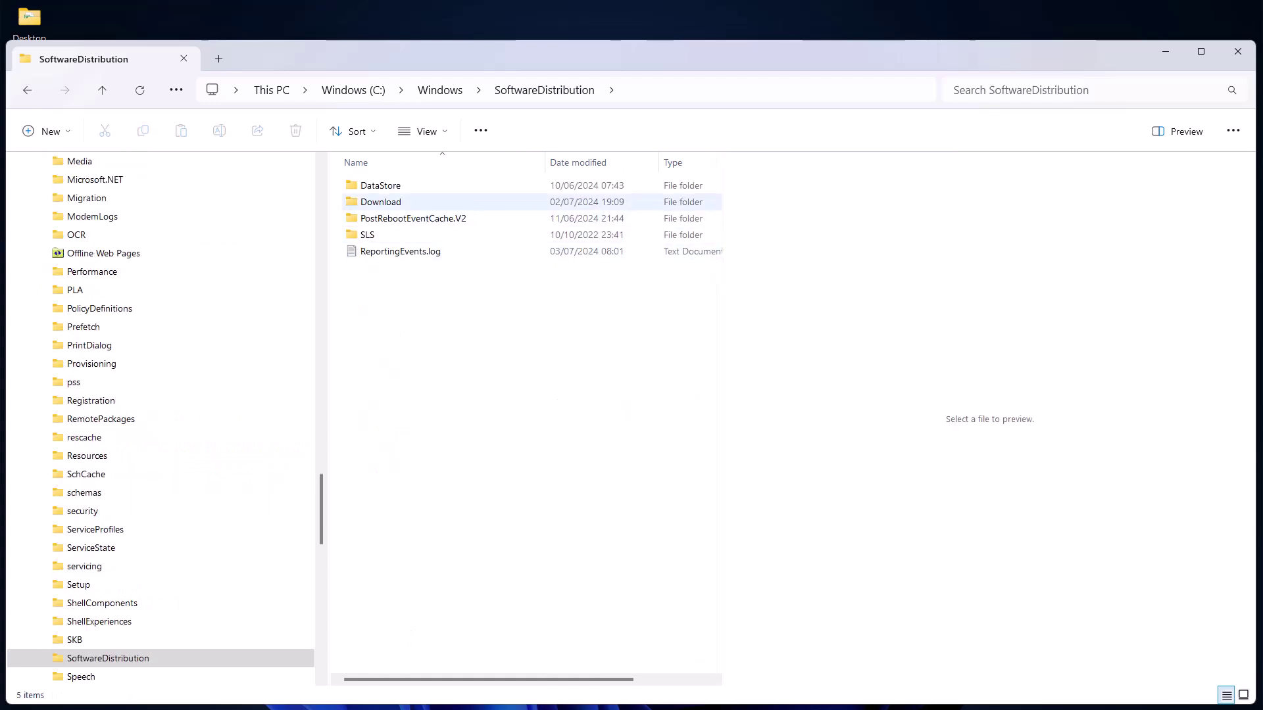
double_click(381, 202)
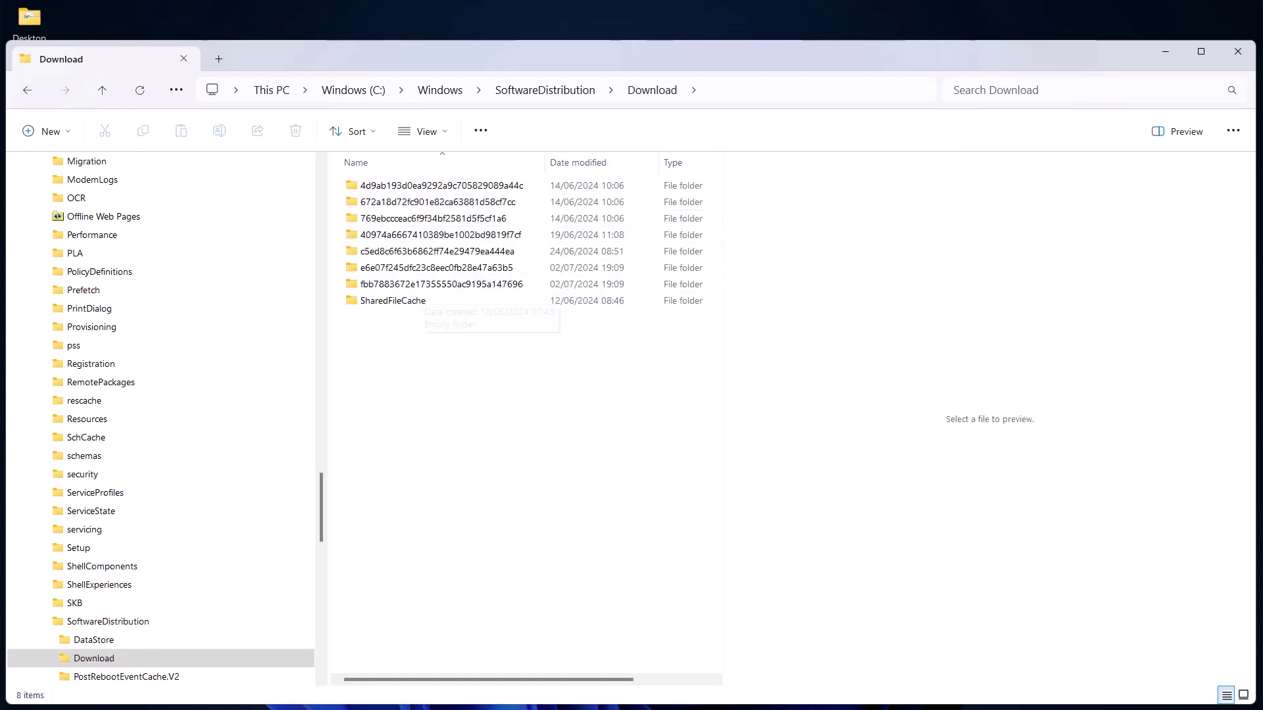
Permanently delete all 8 update folders with admin rights, then clear File Explorer's address history
left_click(440, 284)
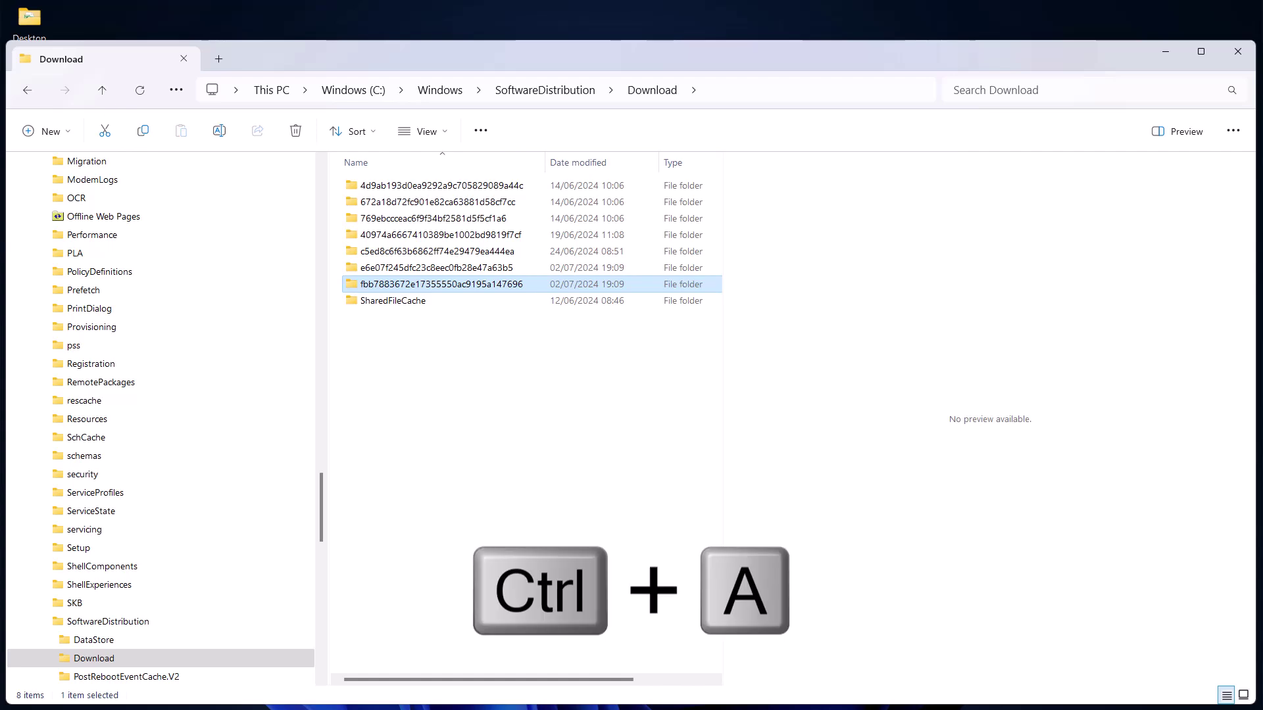
key("ctrl+a")
key("shift+Delete")
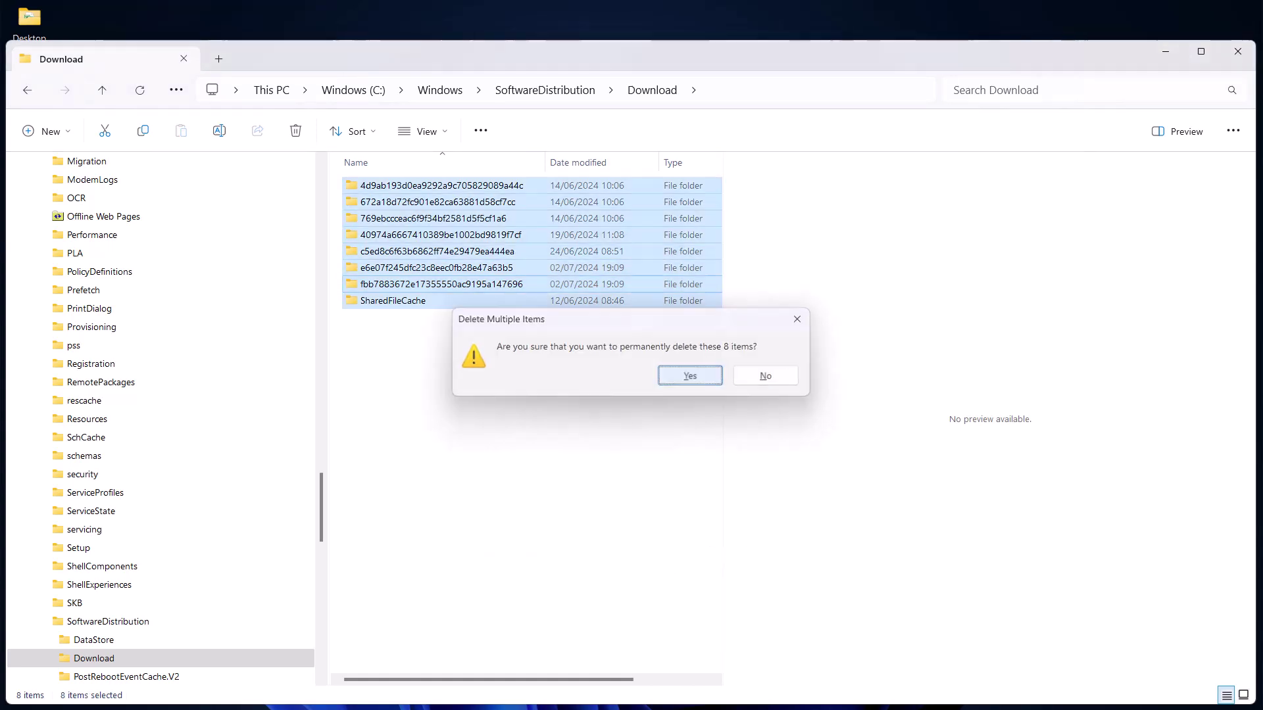
key("Return")
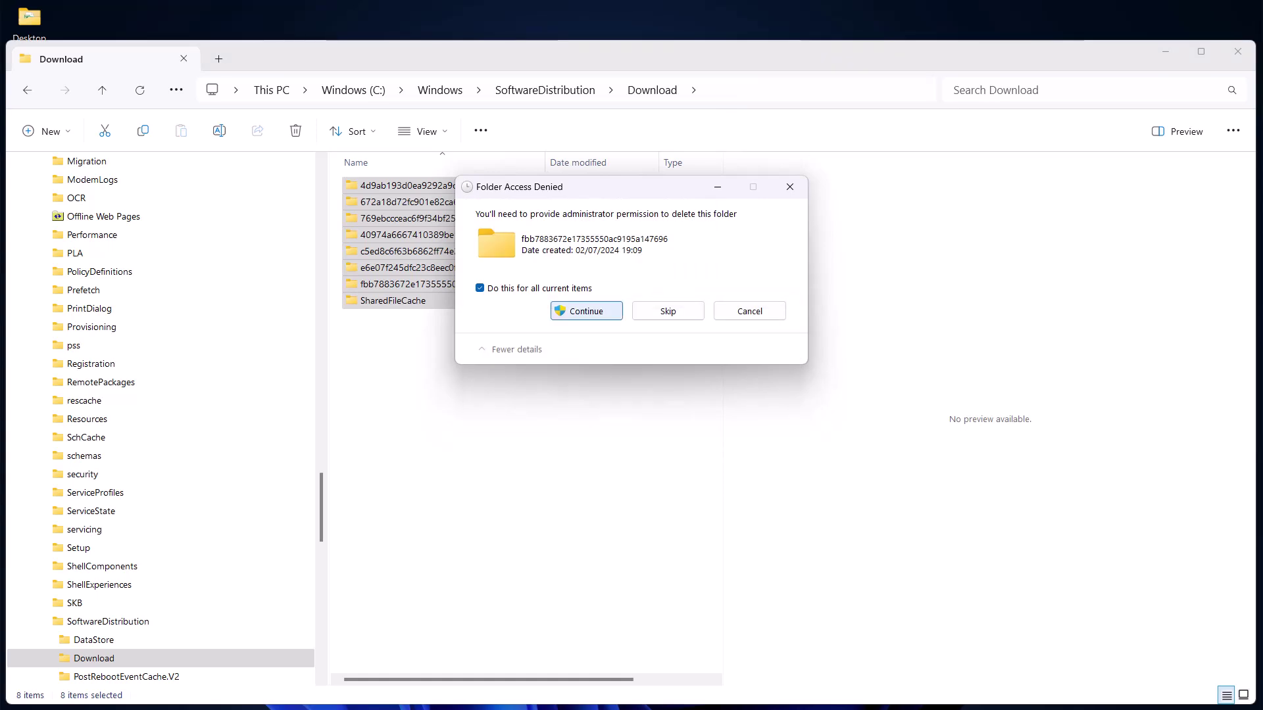
key("Return")
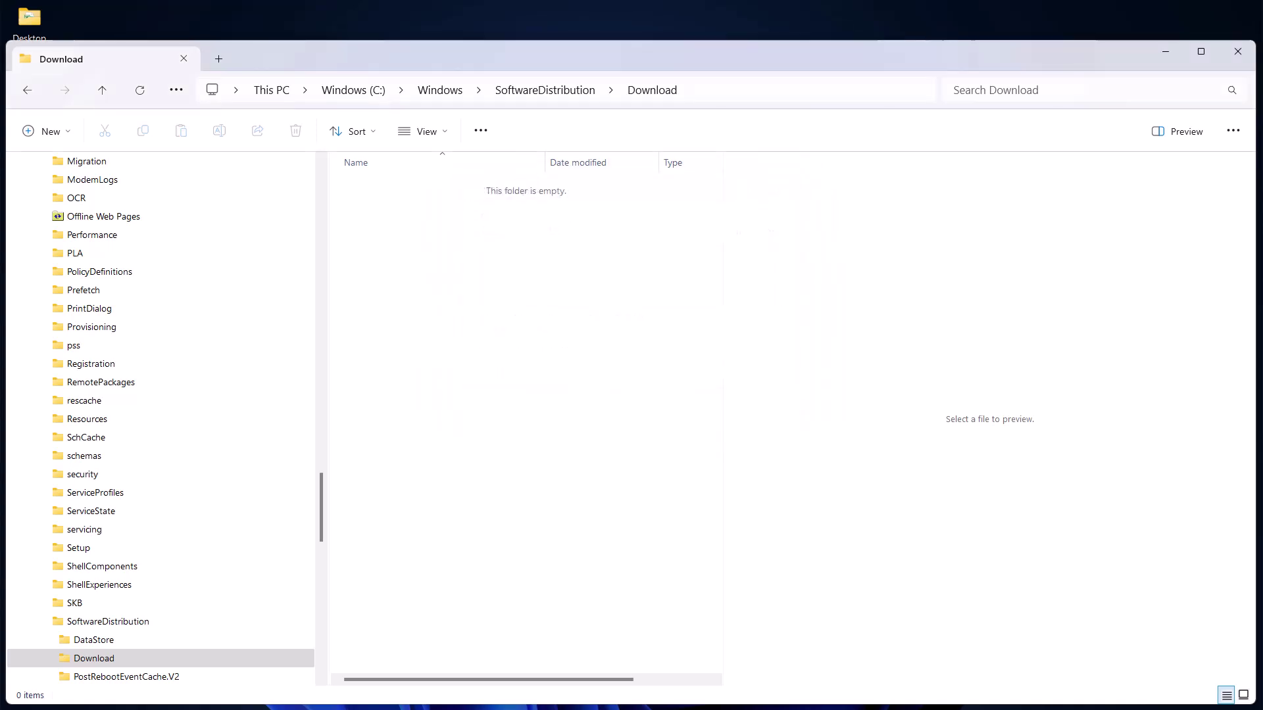
right_click(696, 93)
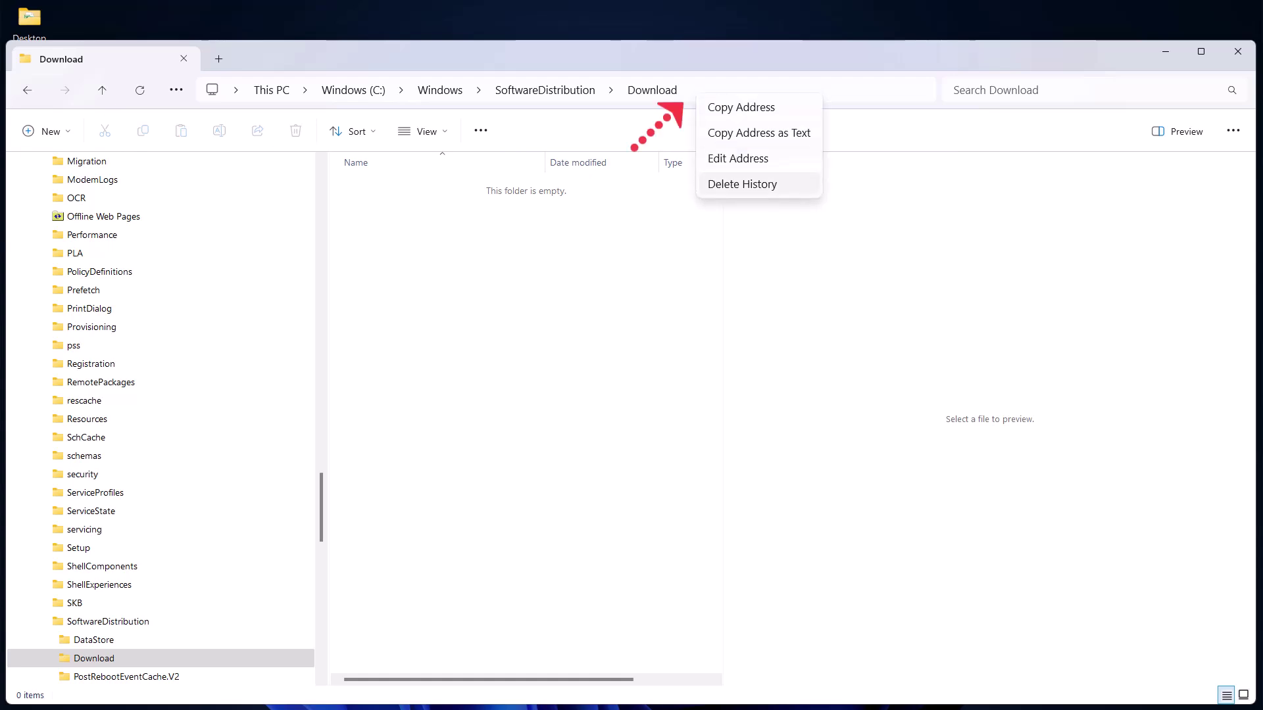
left_click(742, 185)
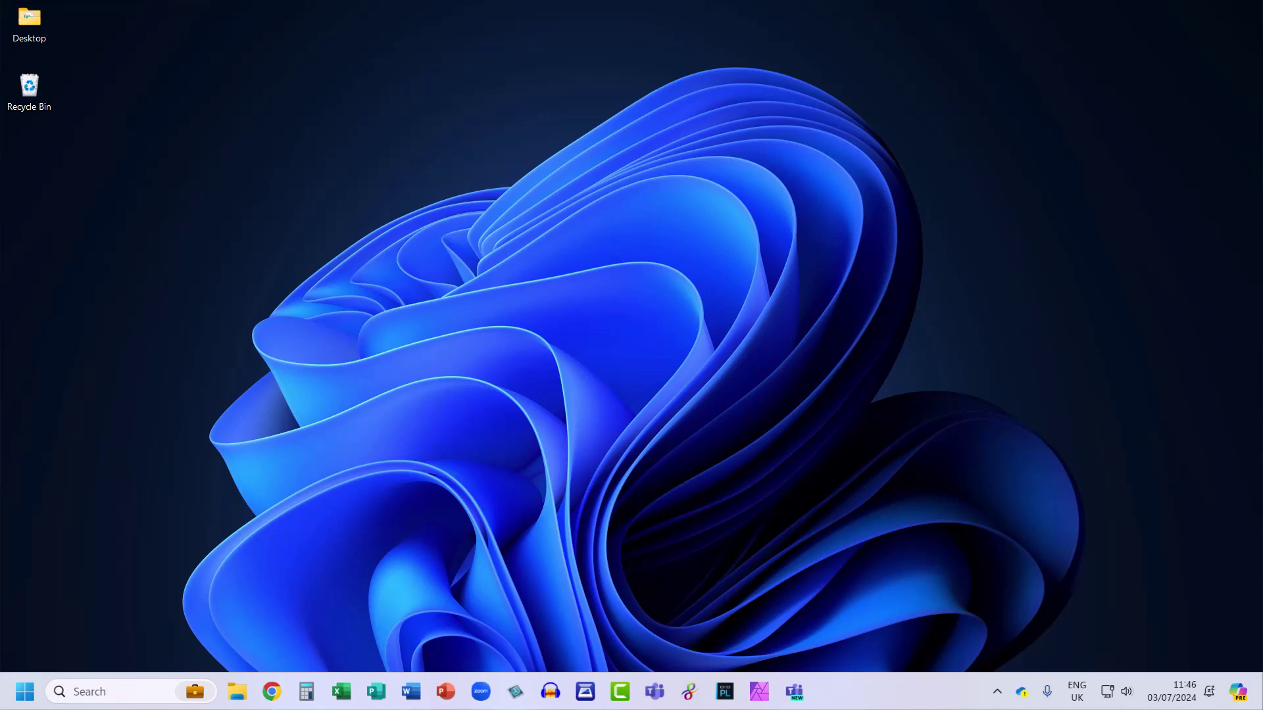
Launch Command Prompt by running cmd from the Run box
key("super")
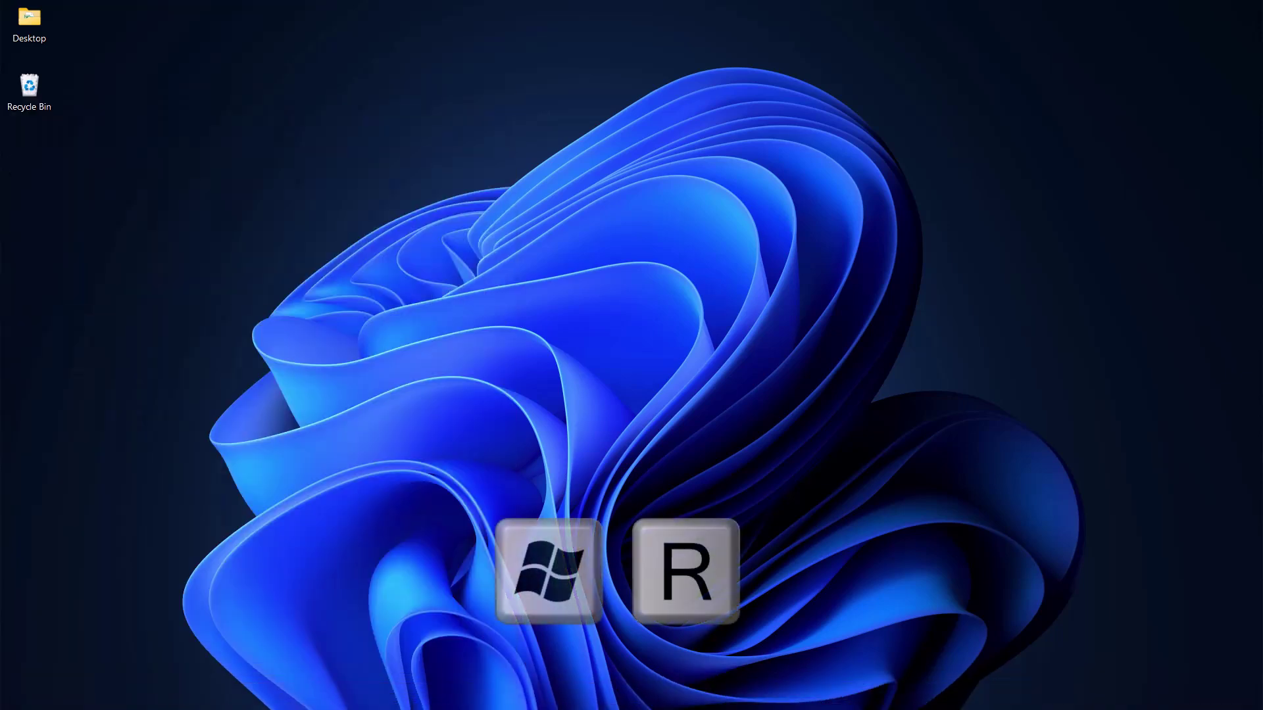
key("super+r")
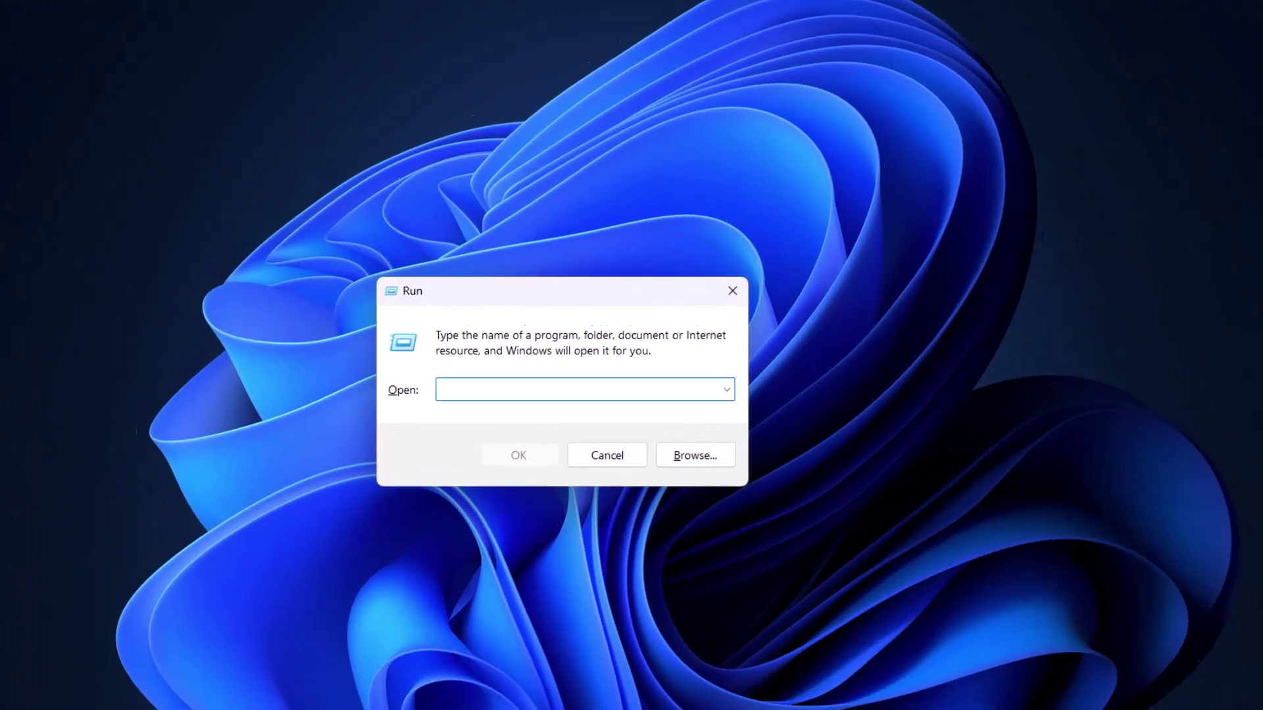
type("cmd")
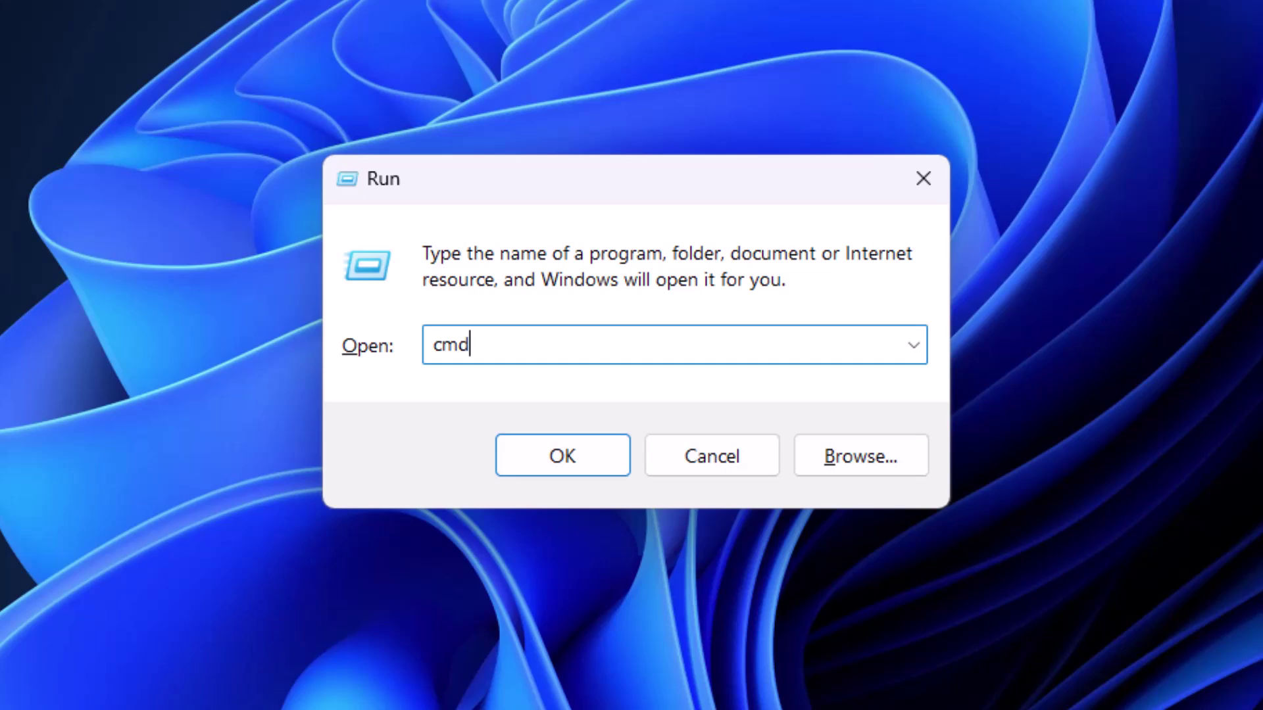
key("Return")
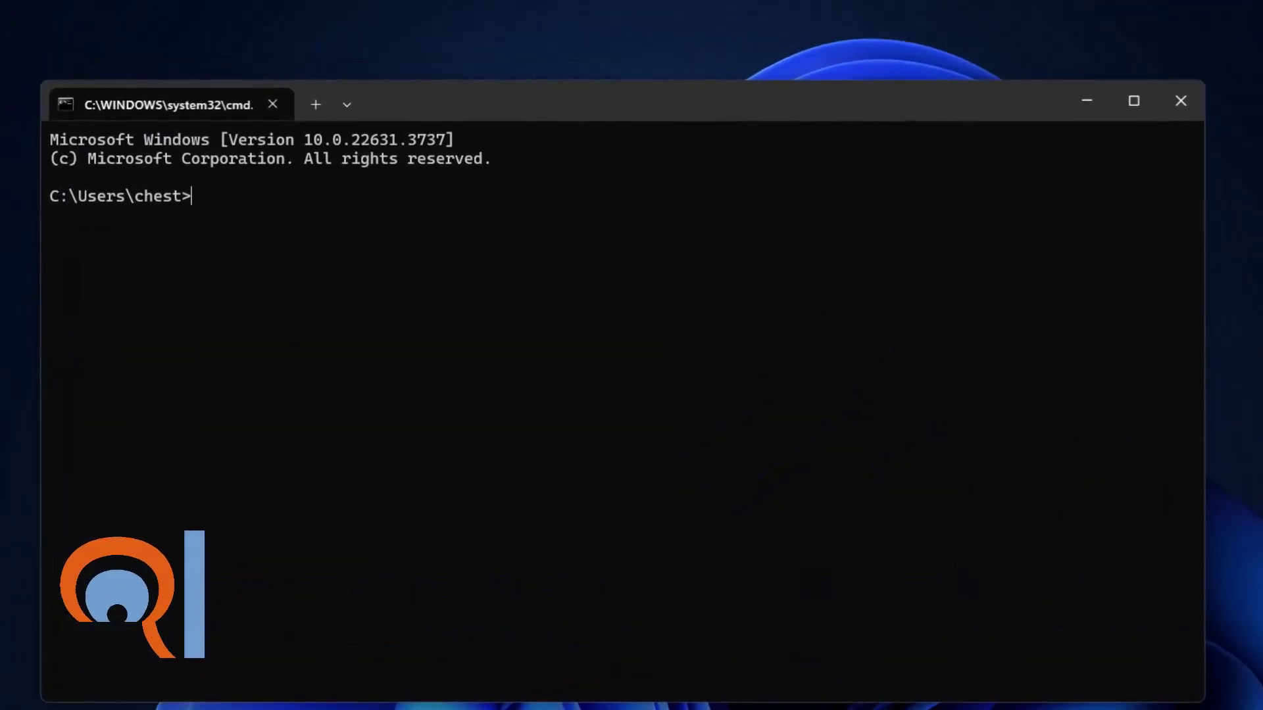
Run Wsreset.exe to reset the Microsoft Store cache, then close the Store window
type("Wsreset.")
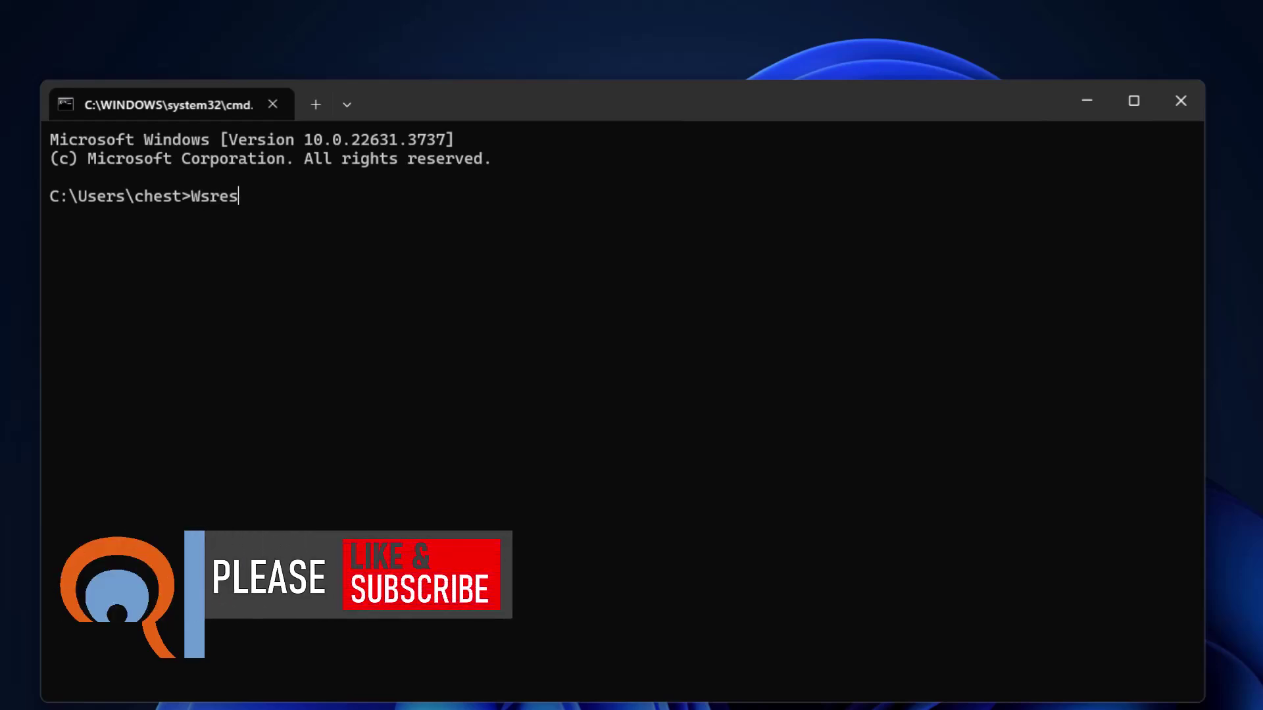
type("exe")
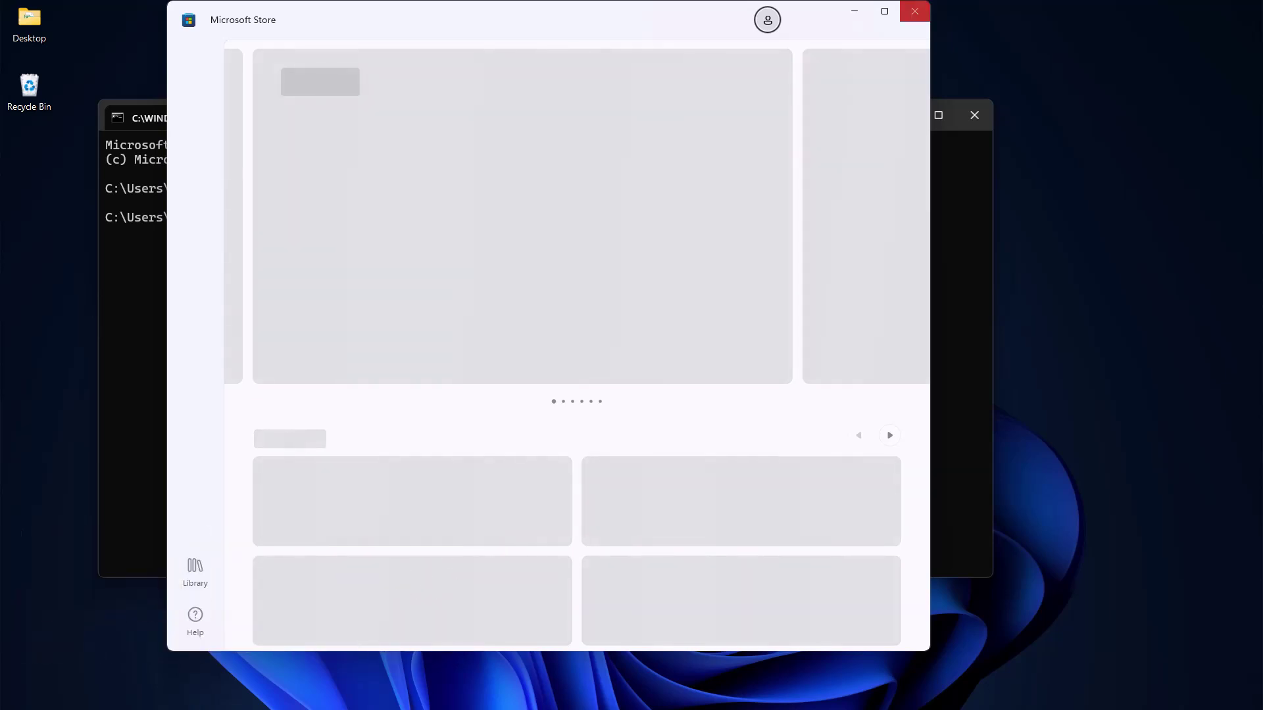
left_click(914, 11)
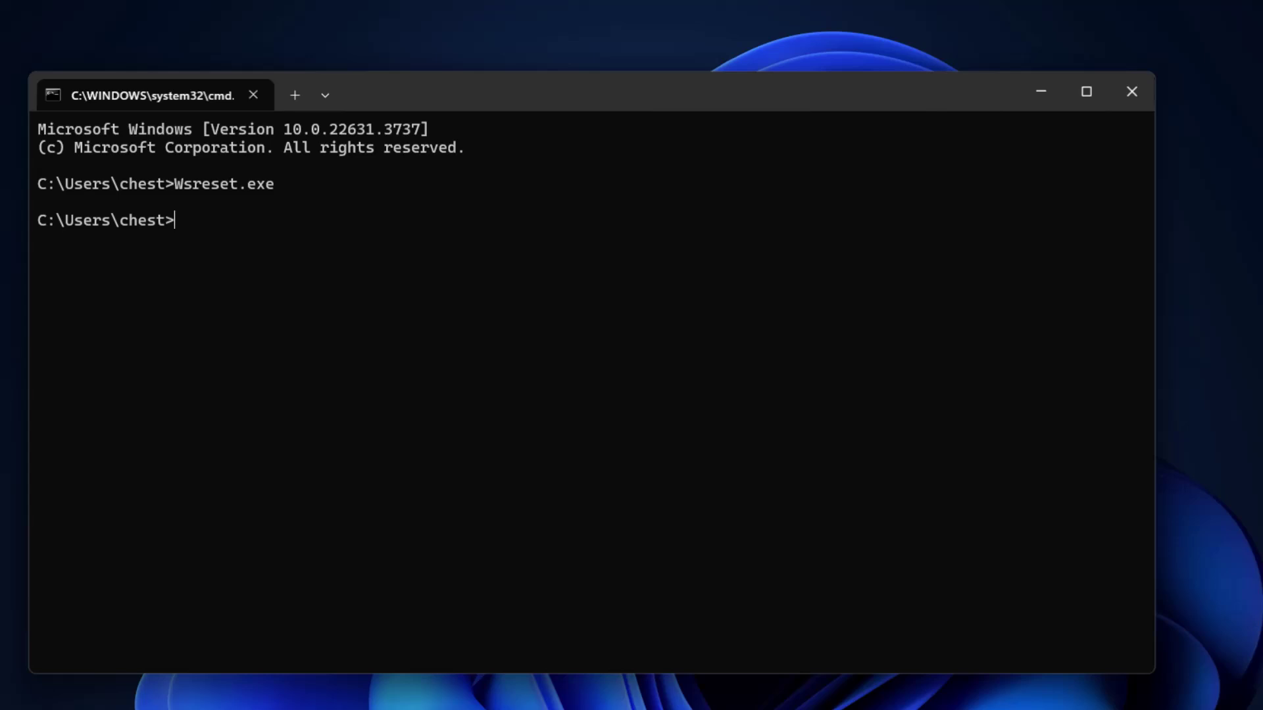
Run ipconfig/flushdns to flush the DNS resolver cache, then close Command Prompt
type("ipconfig/flushd")
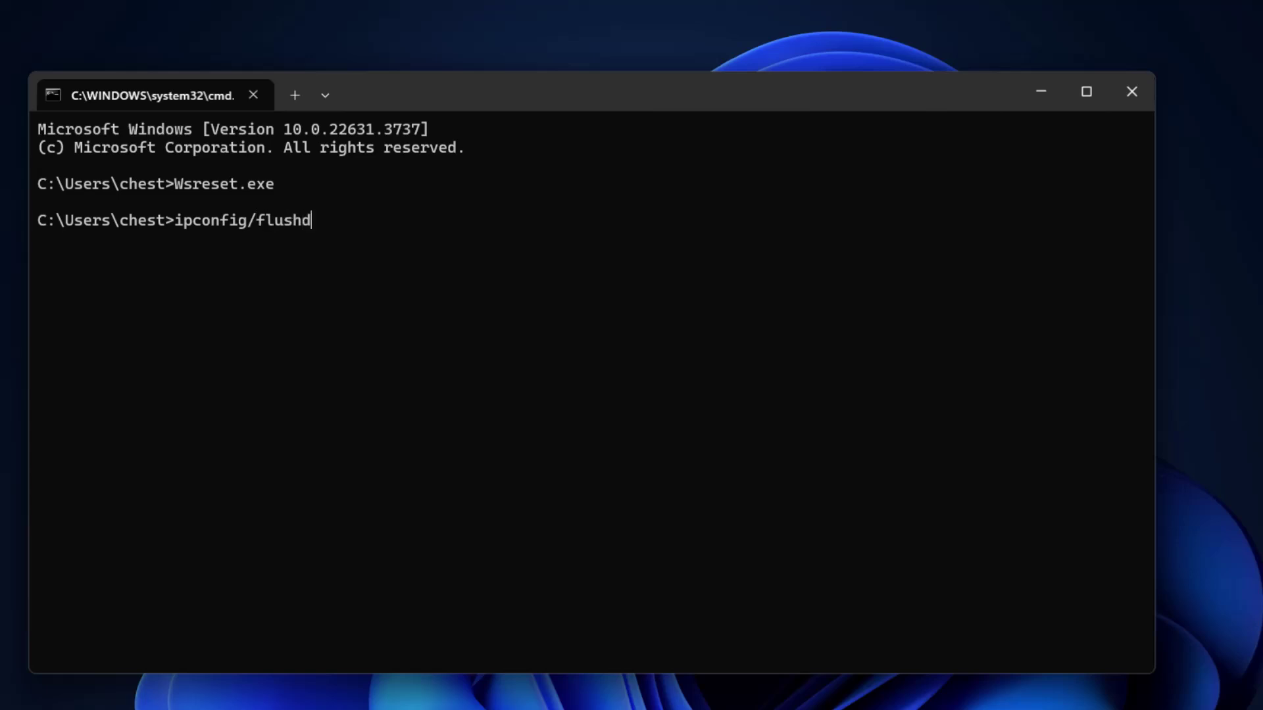
type("ns")
key("Return")
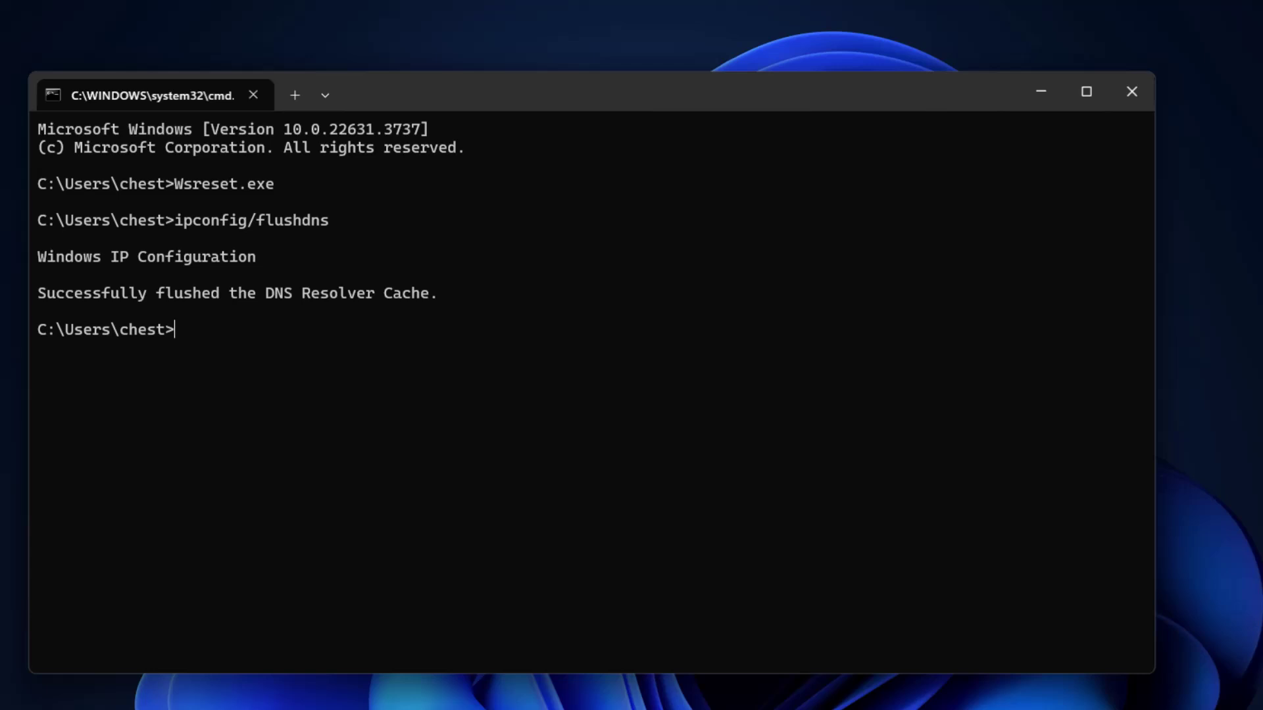
left_click(1131, 91)
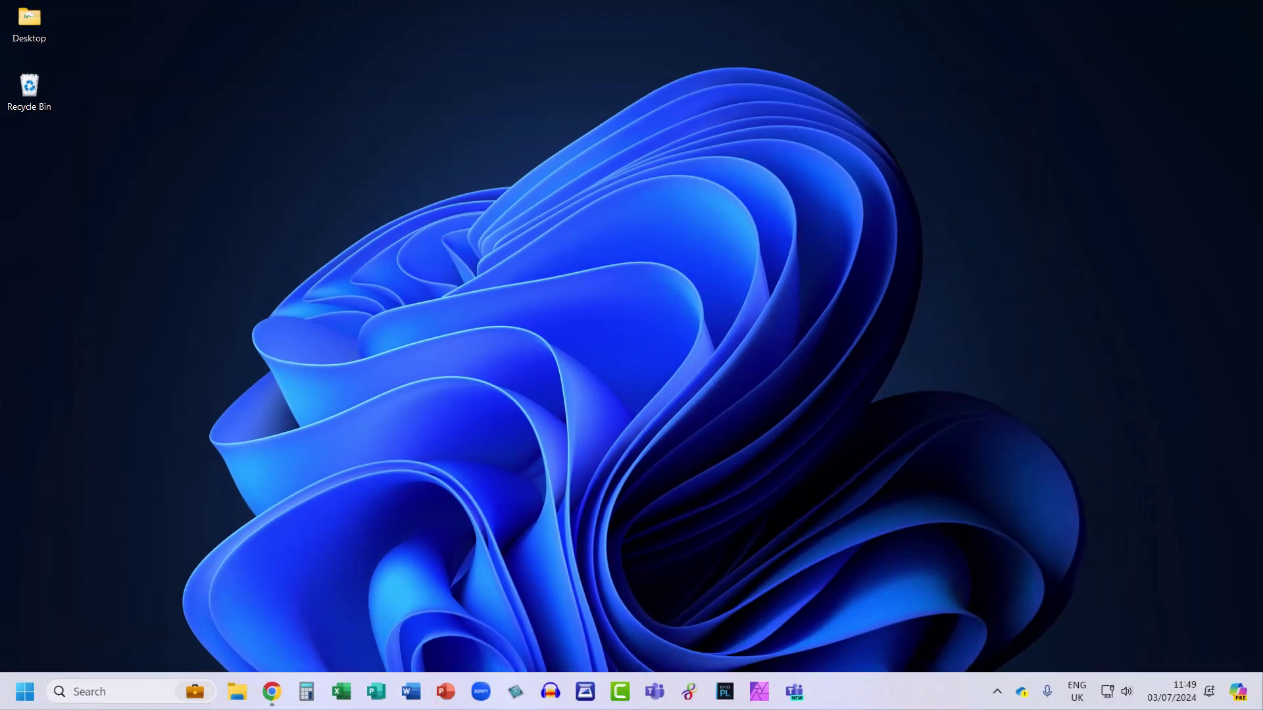
Search Windows for 'storage sense' from the taskbar search box
left_click(118, 692)
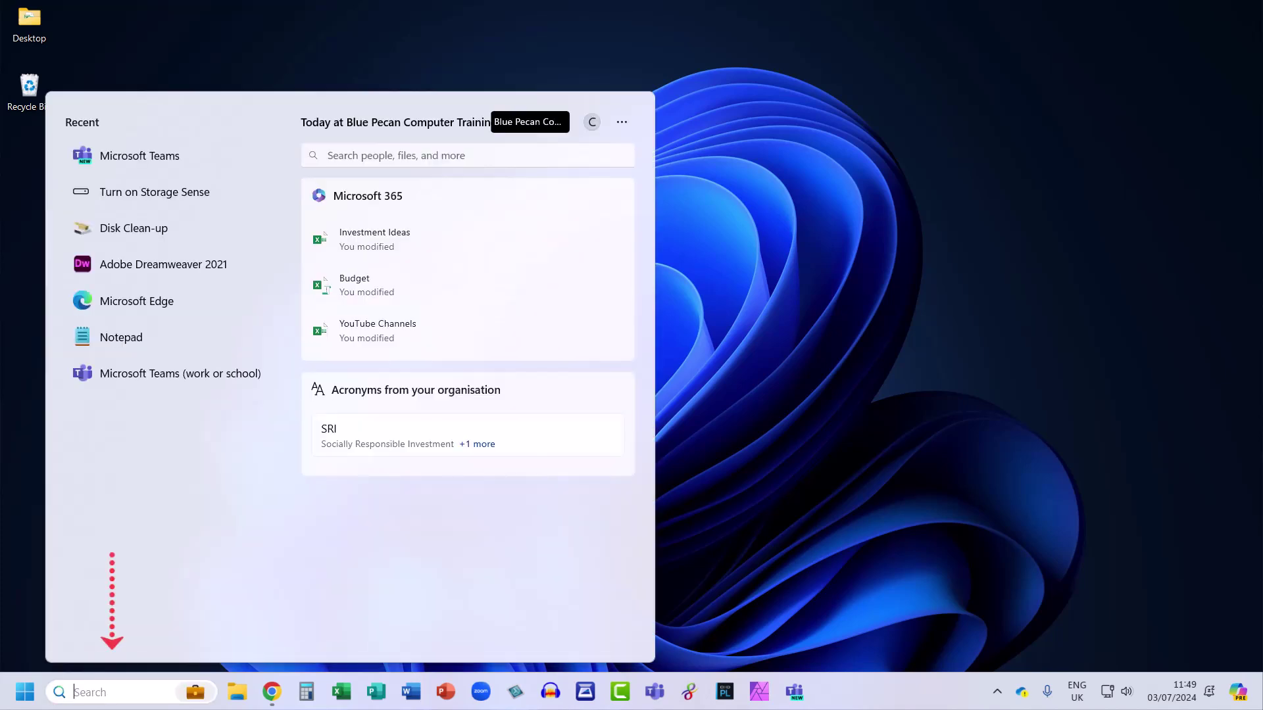
type("sto")
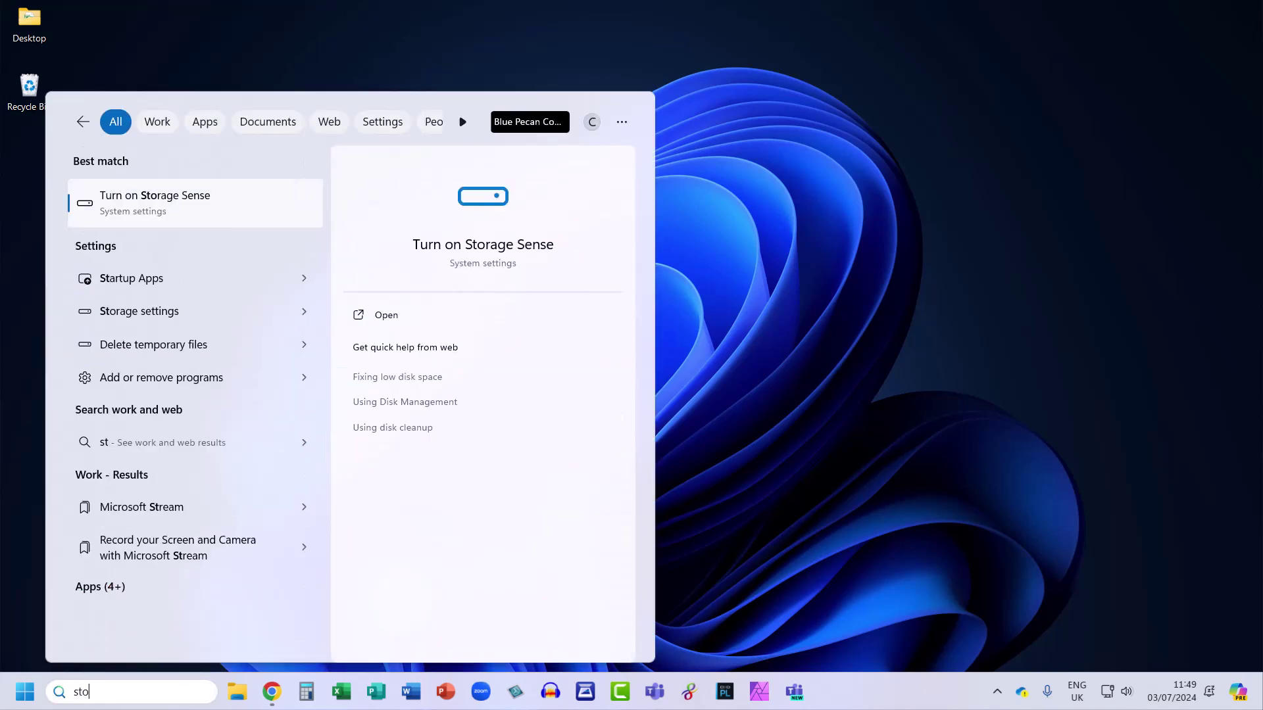
type("rage s")
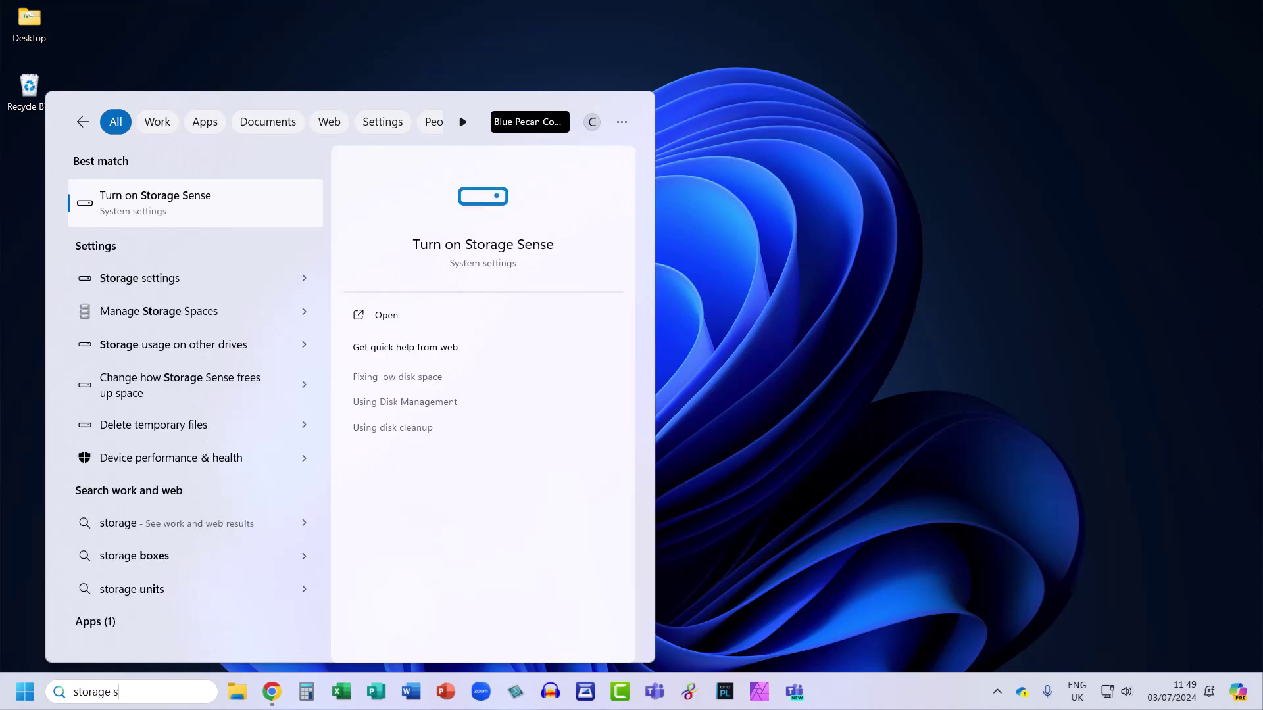
type("ense")
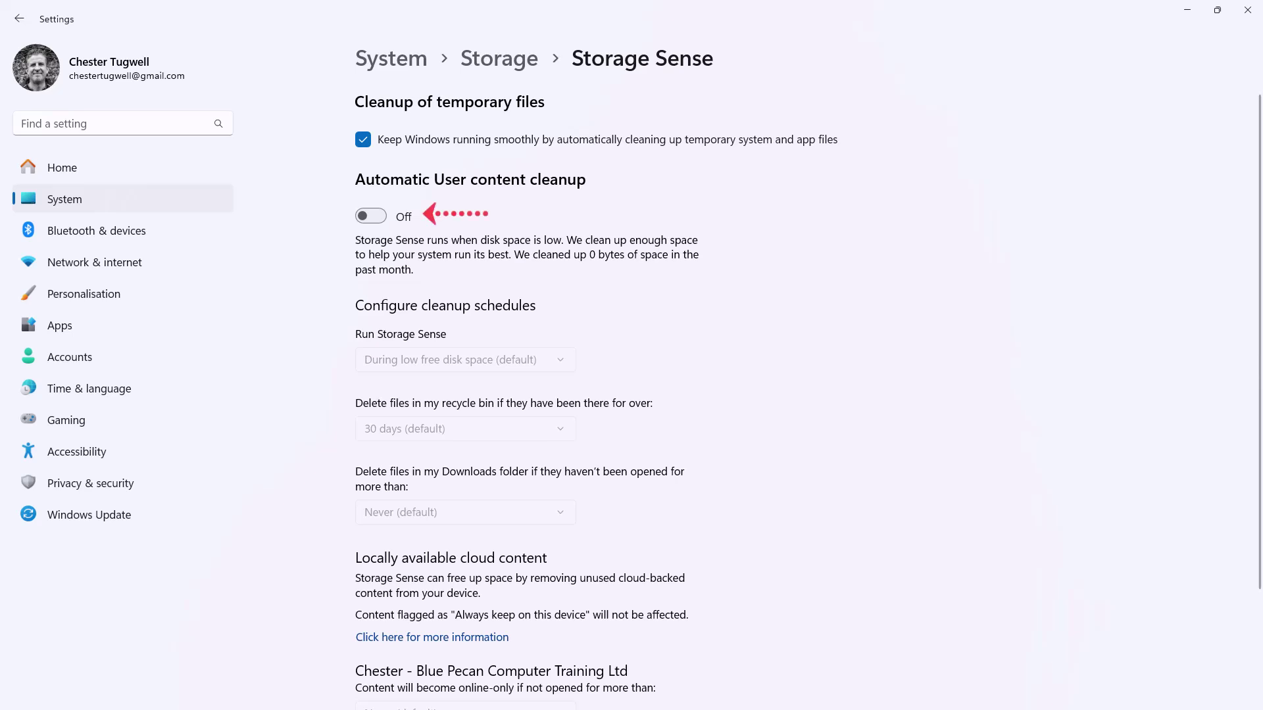
Turn on Automatic User content cleanup, keeping the run frequency, Recycle Bin and Downloads defaults
left_click(370, 216)
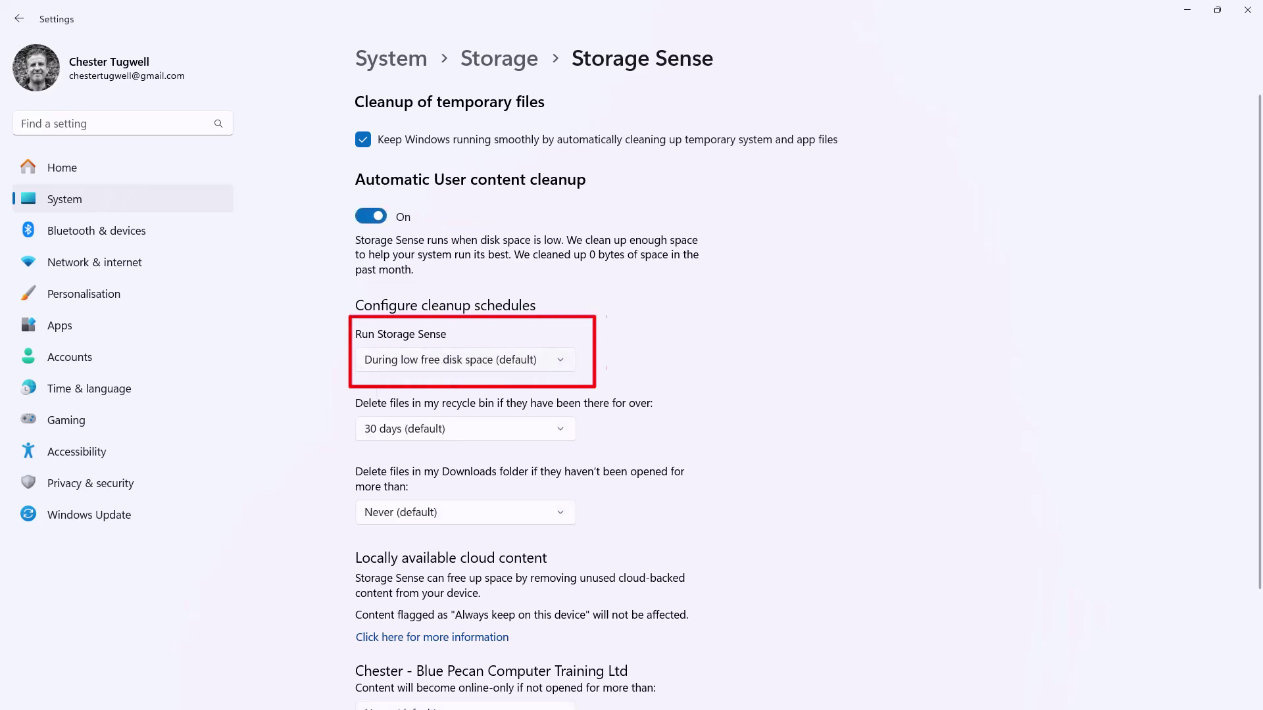
left_click(465, 360)
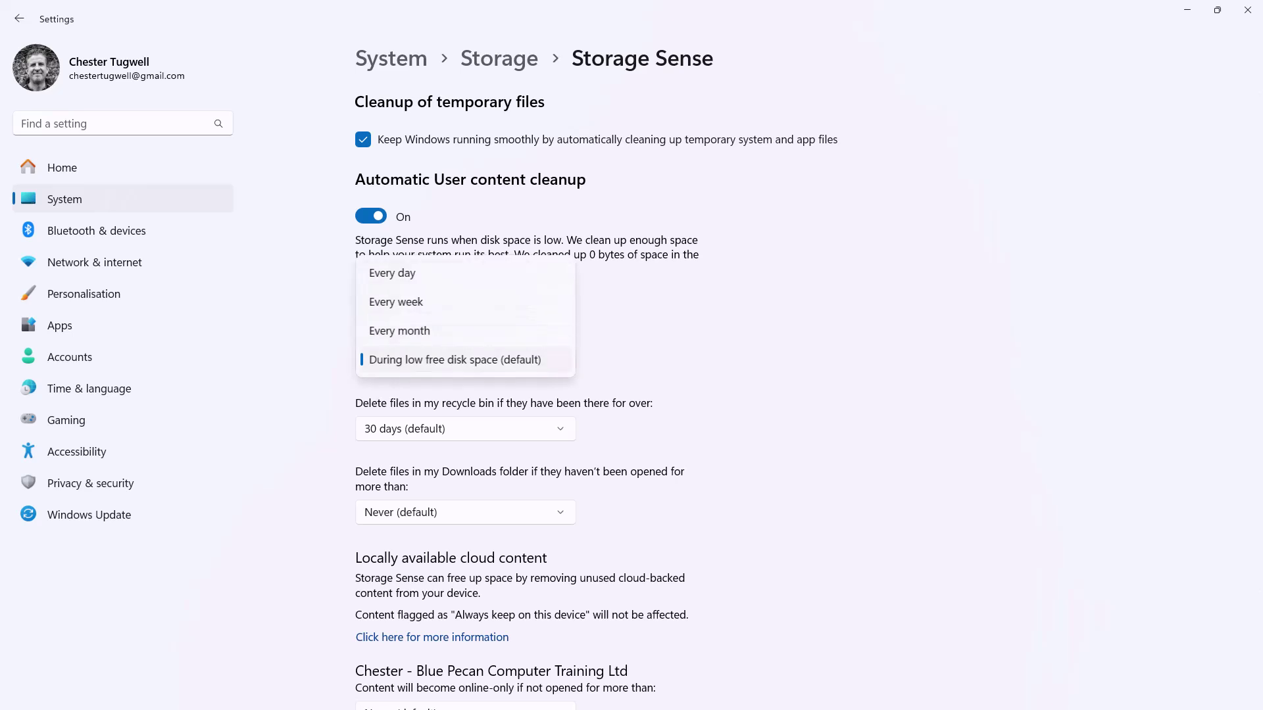
key("Escape")
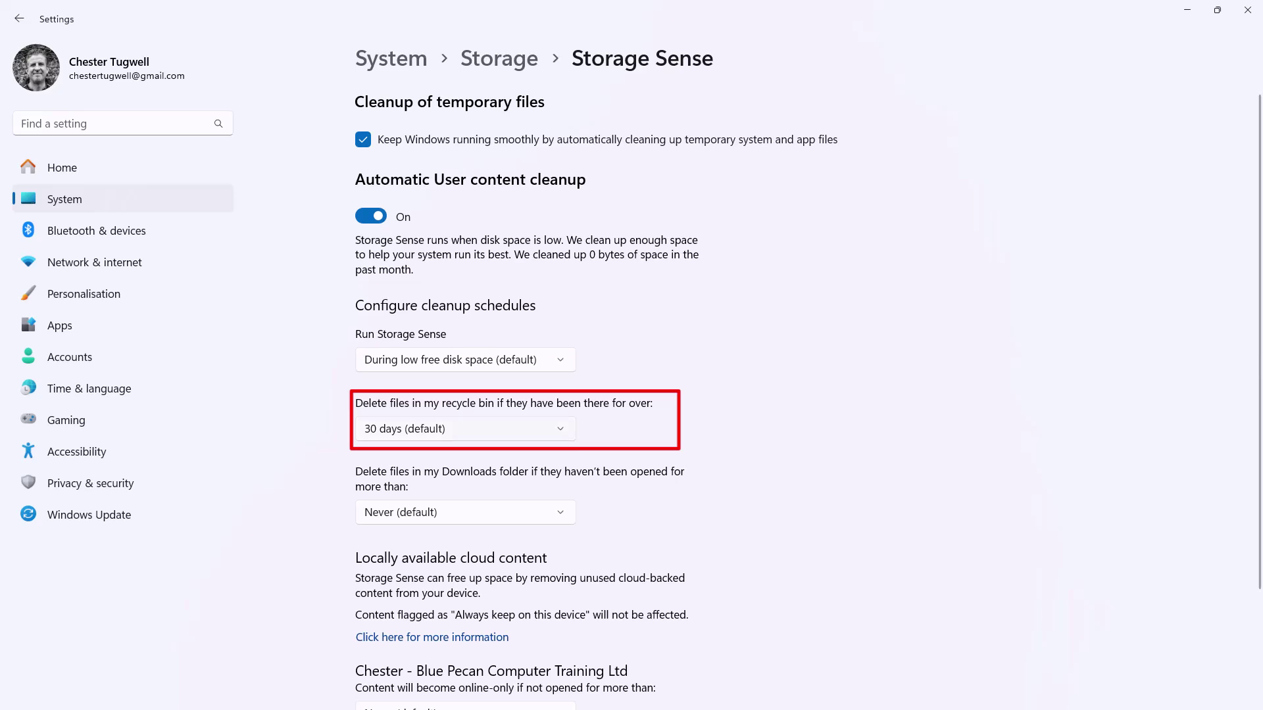
left_click(461, 429)
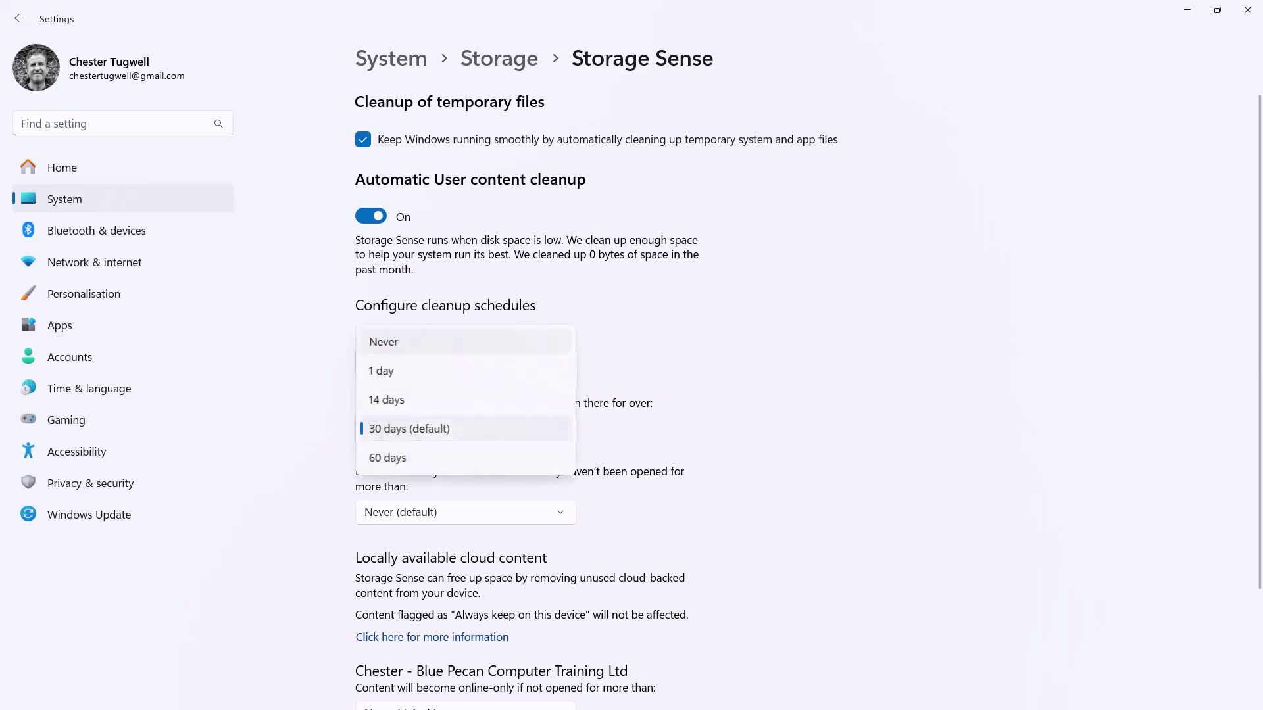
key("Escape")
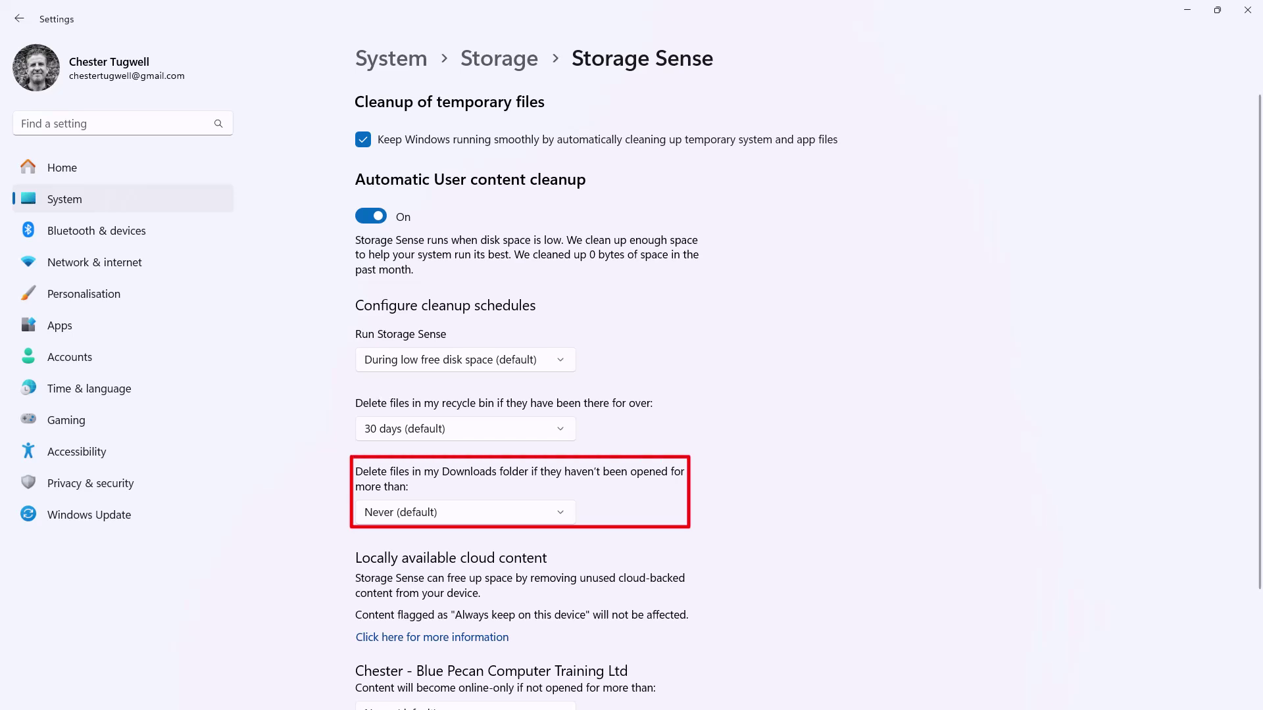
key("Tab")
key("Return")
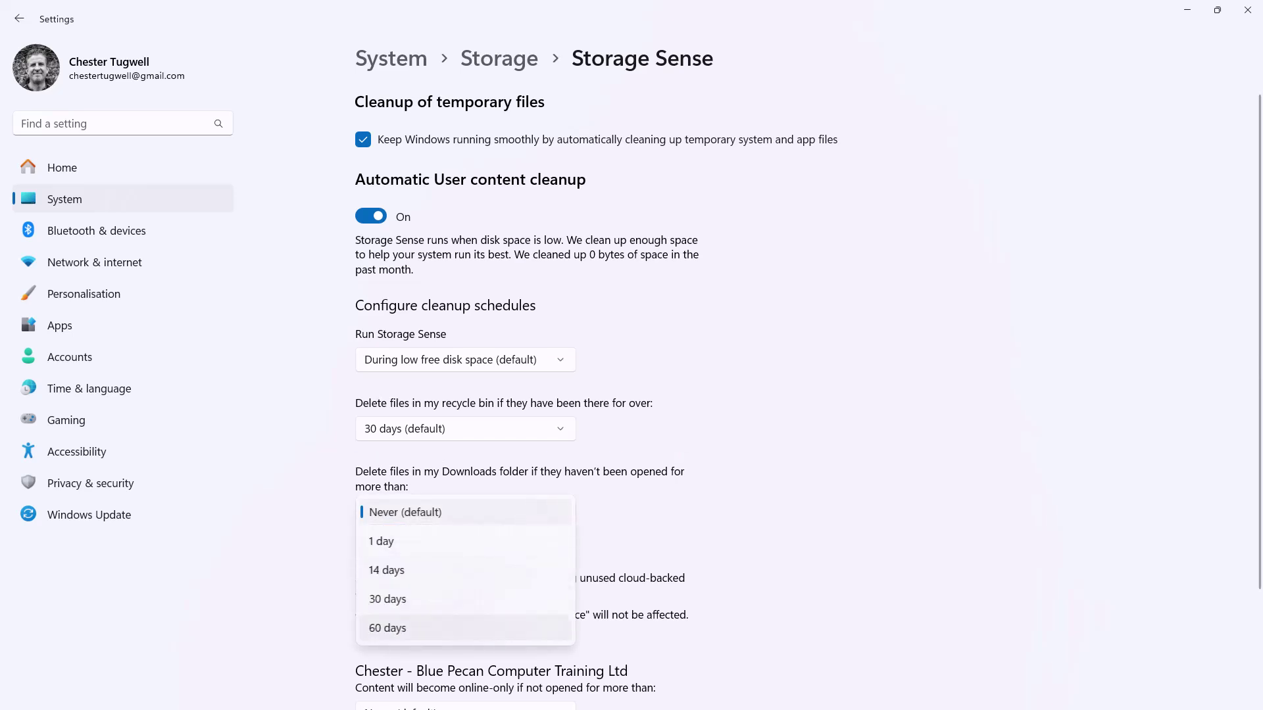
key("Escape")
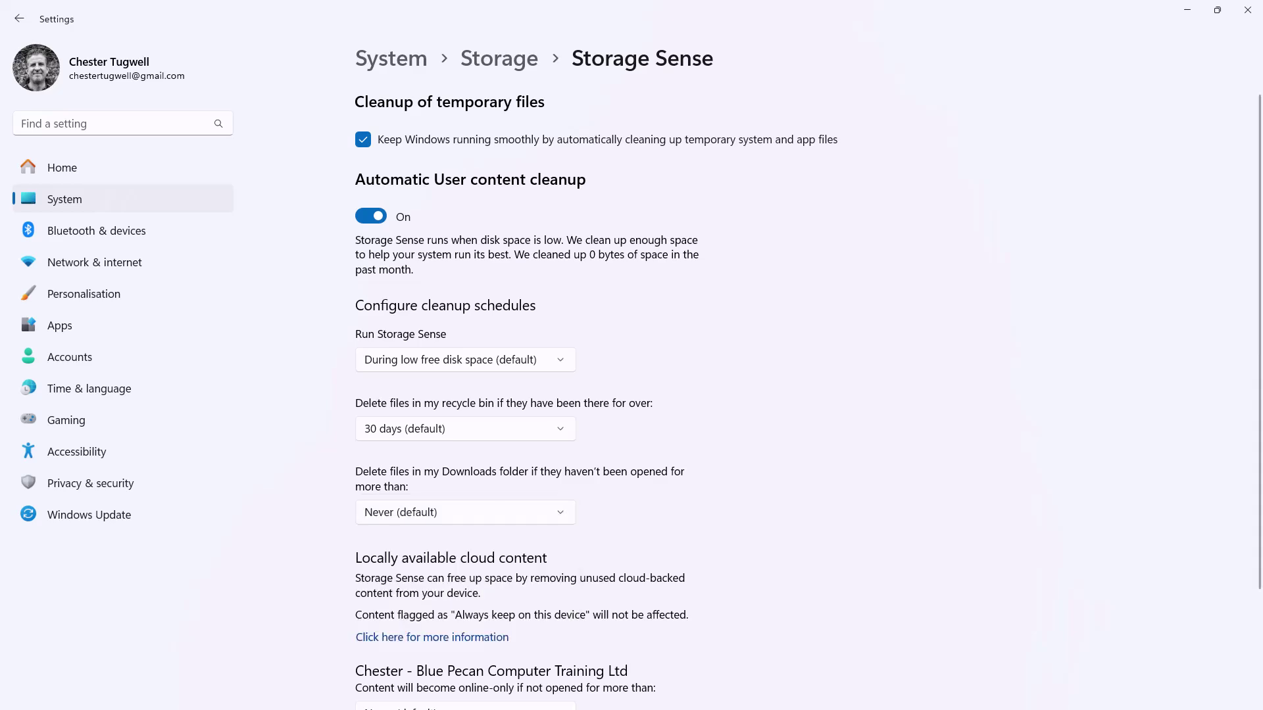
key("Down")
key("Down")
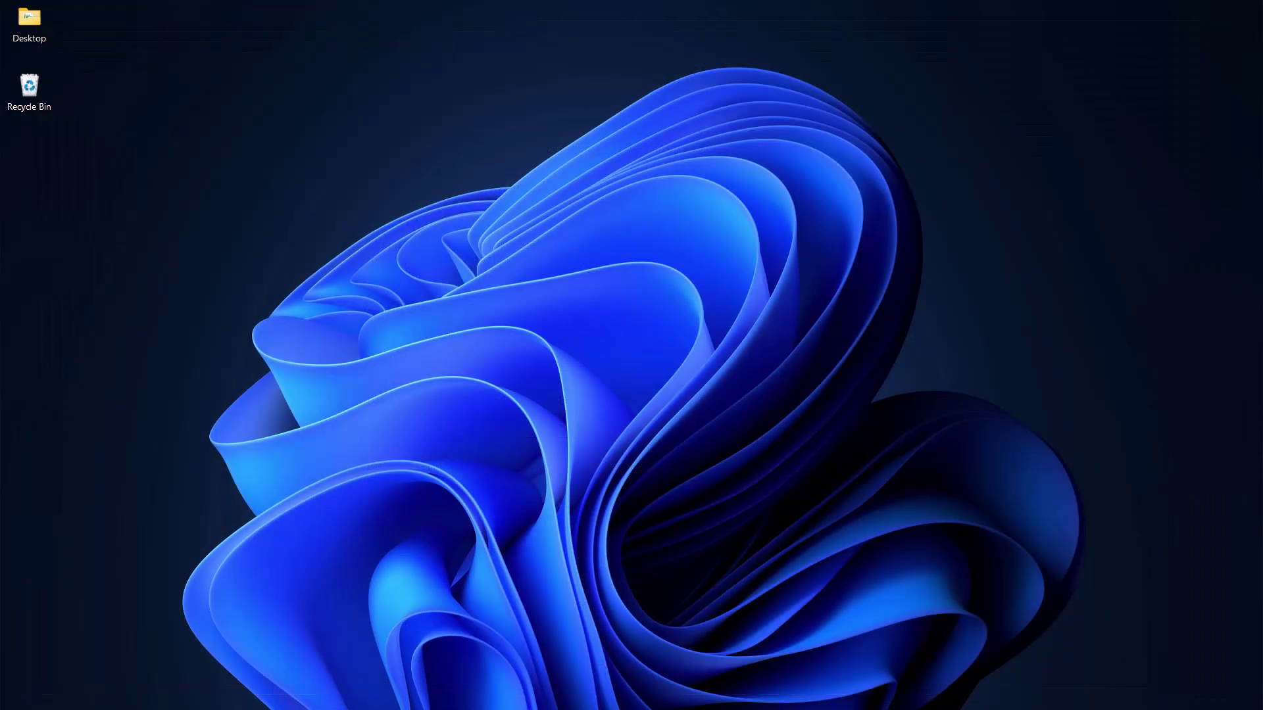
Launch Google Chrome from the taskbar and show its three-dot main menu
mouse_move(446, 707)
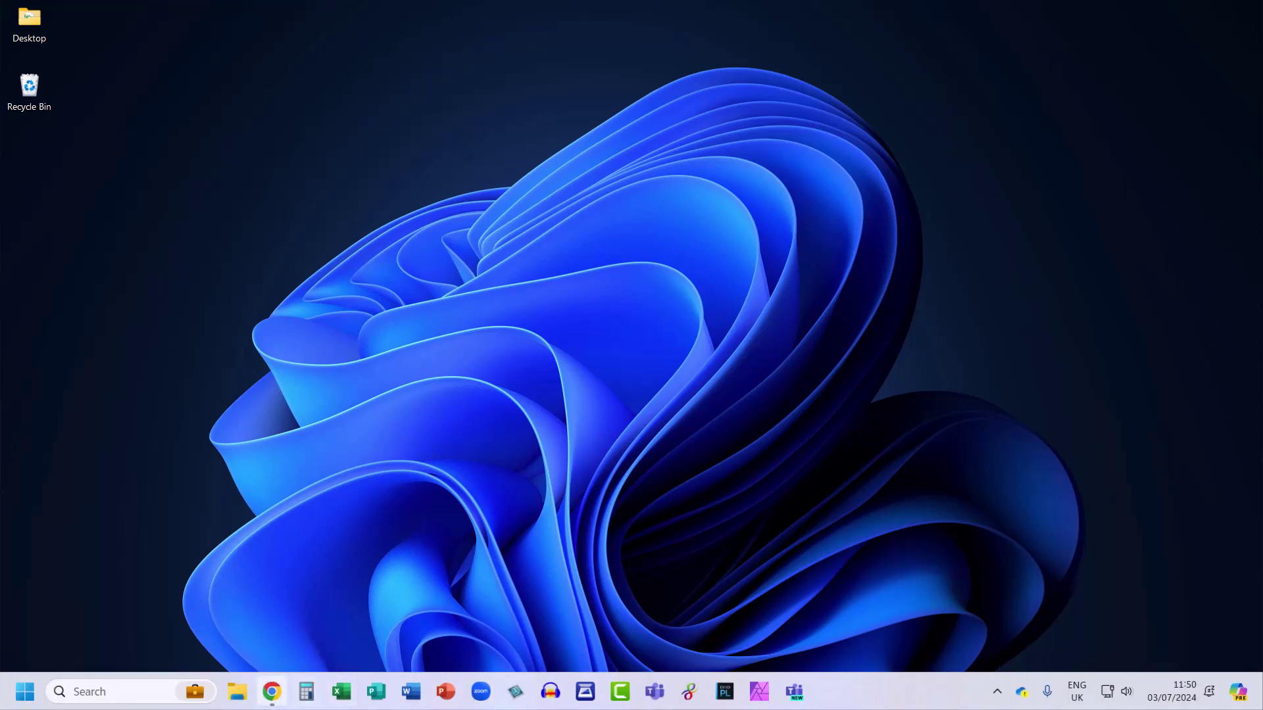
left_click(272, 691)
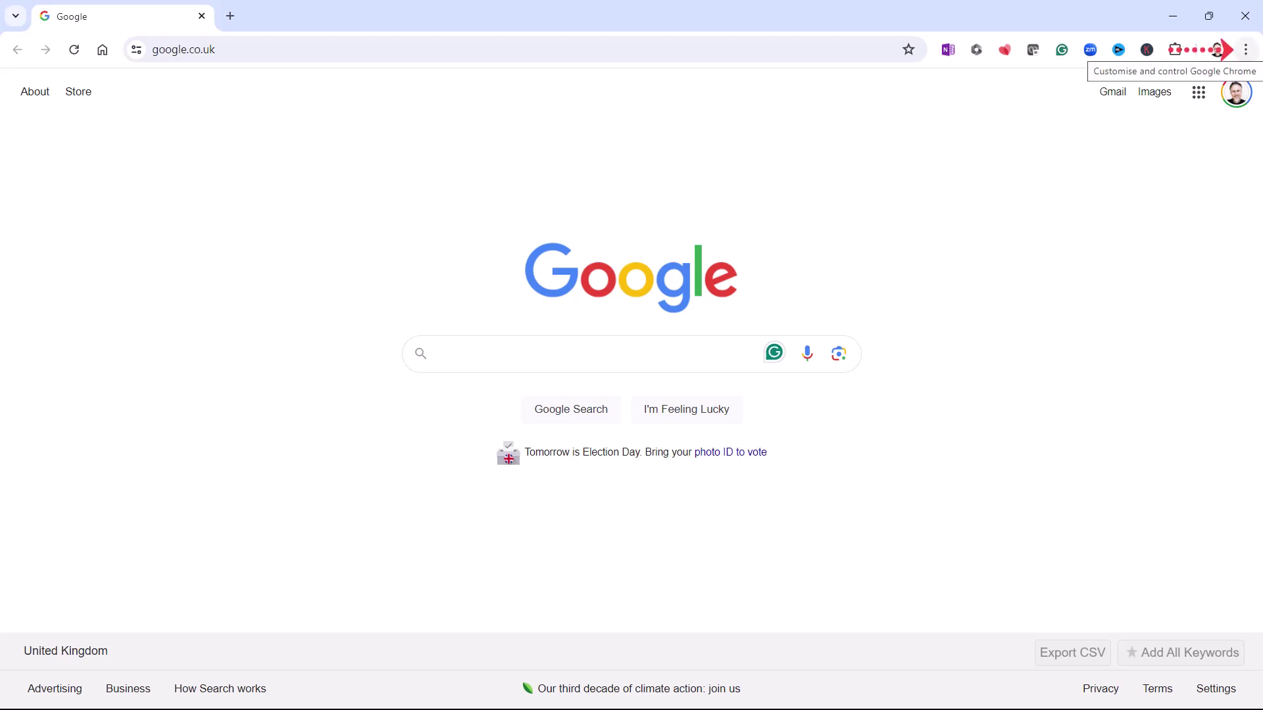
left_click(1232, 49)
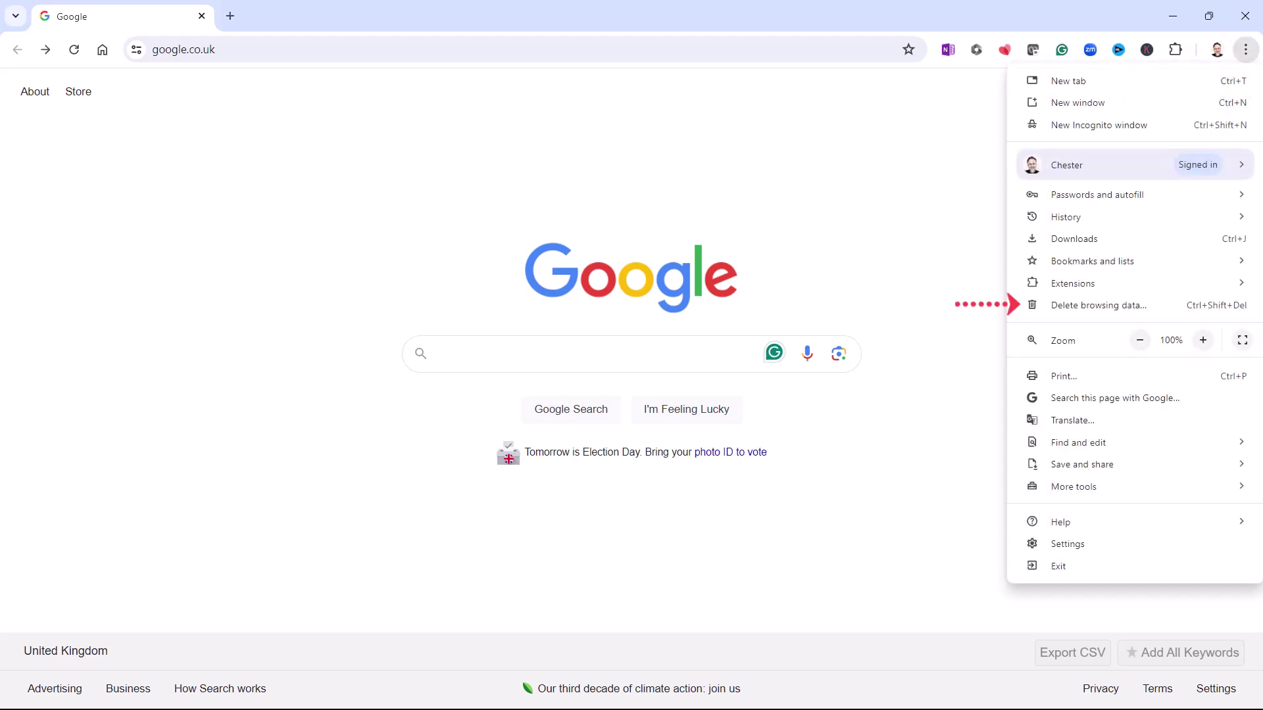
Bring up Delete browsing data with the time range left at All time
left_click(1019, 305)
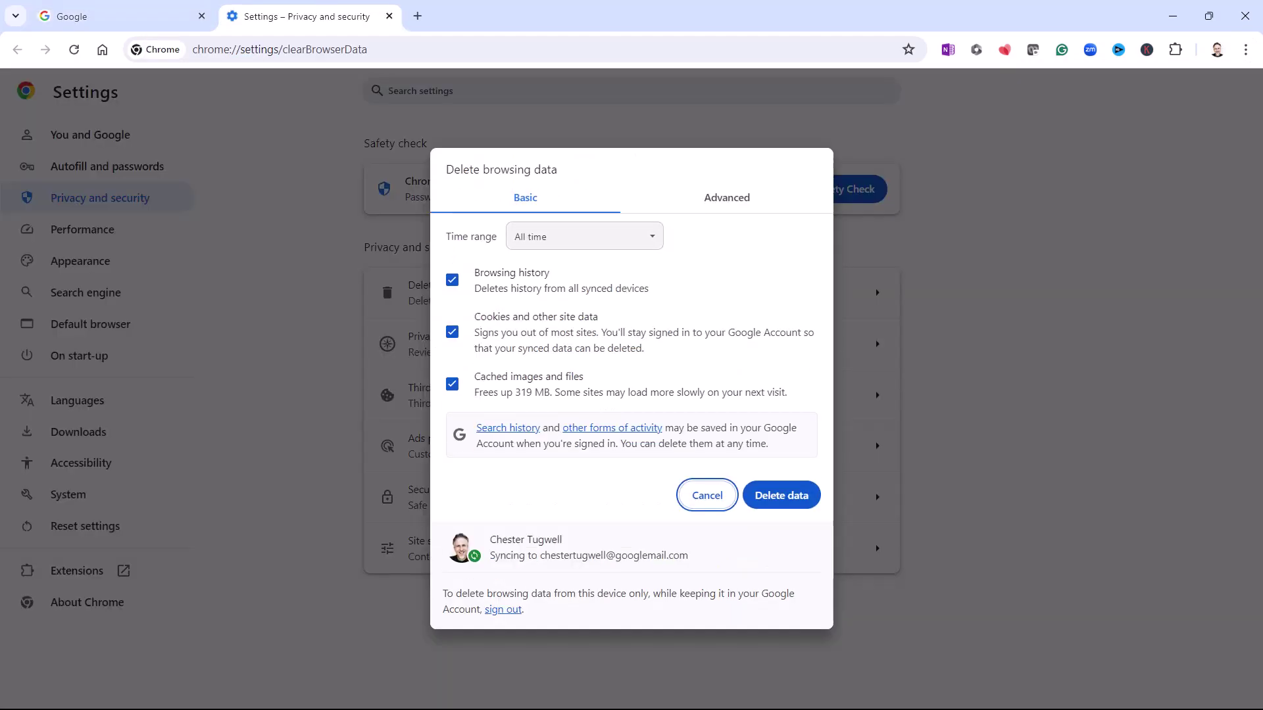
left_click(584, 236)
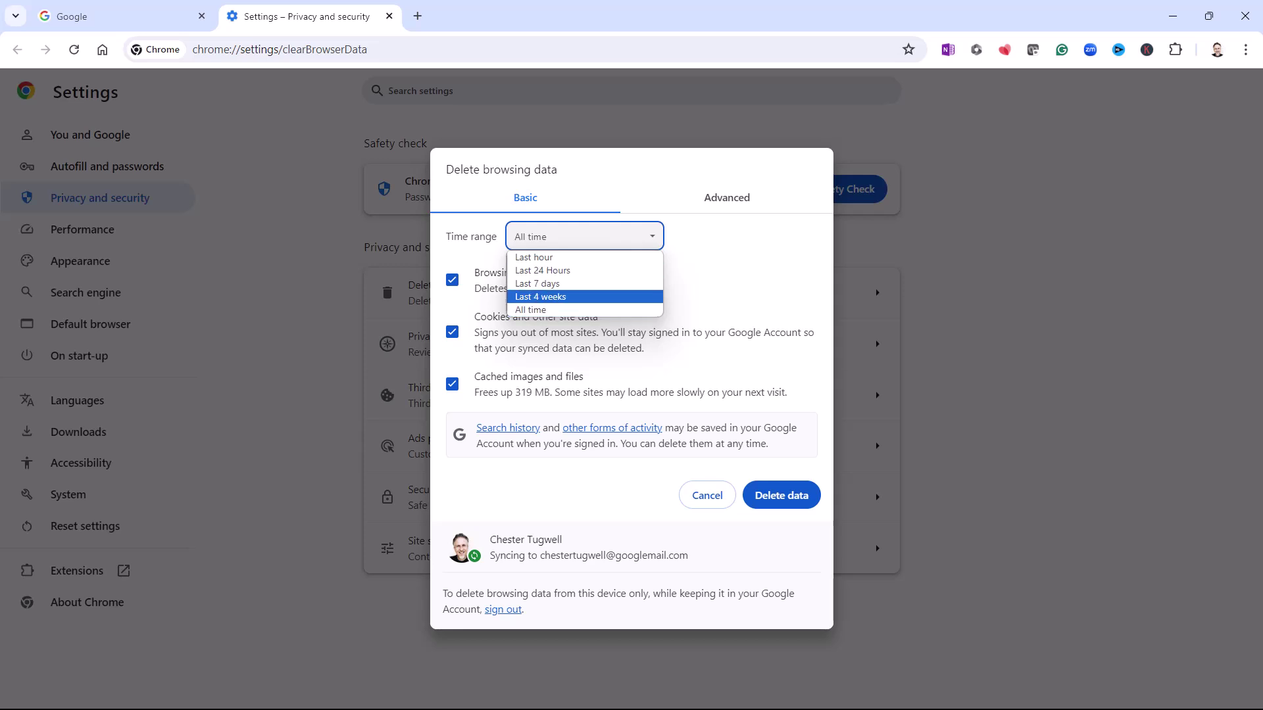
key("Escape")
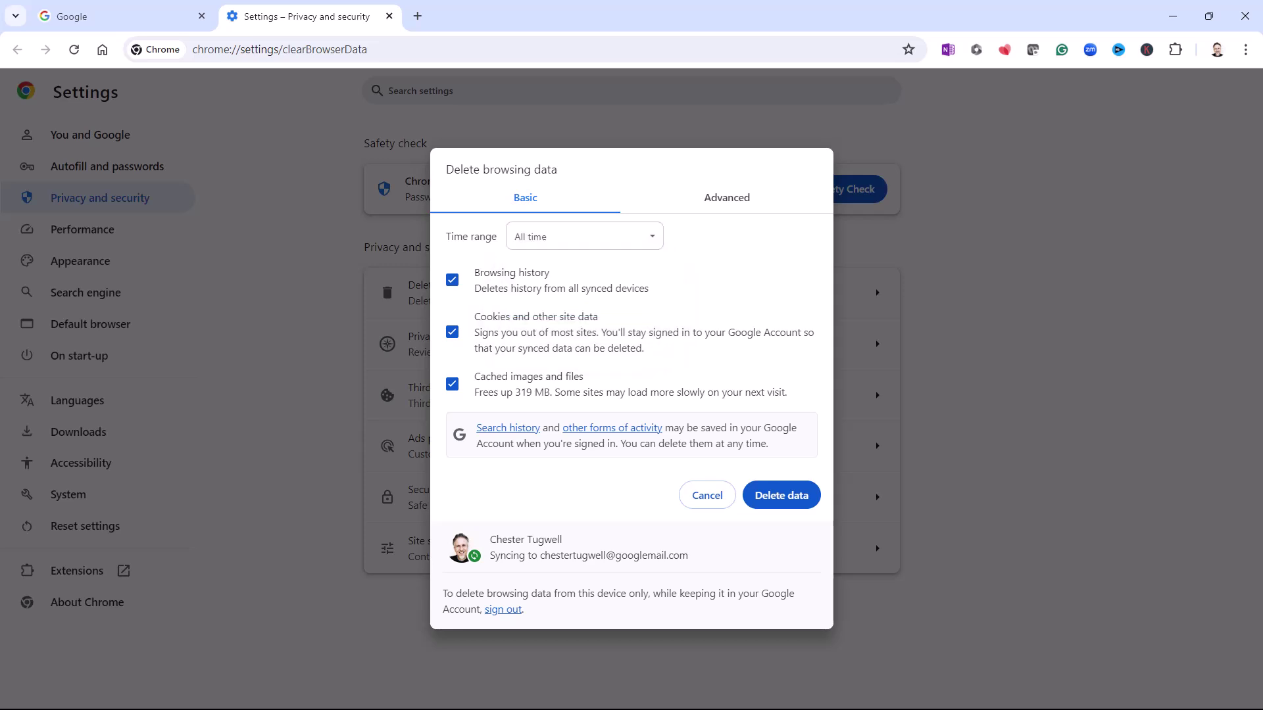